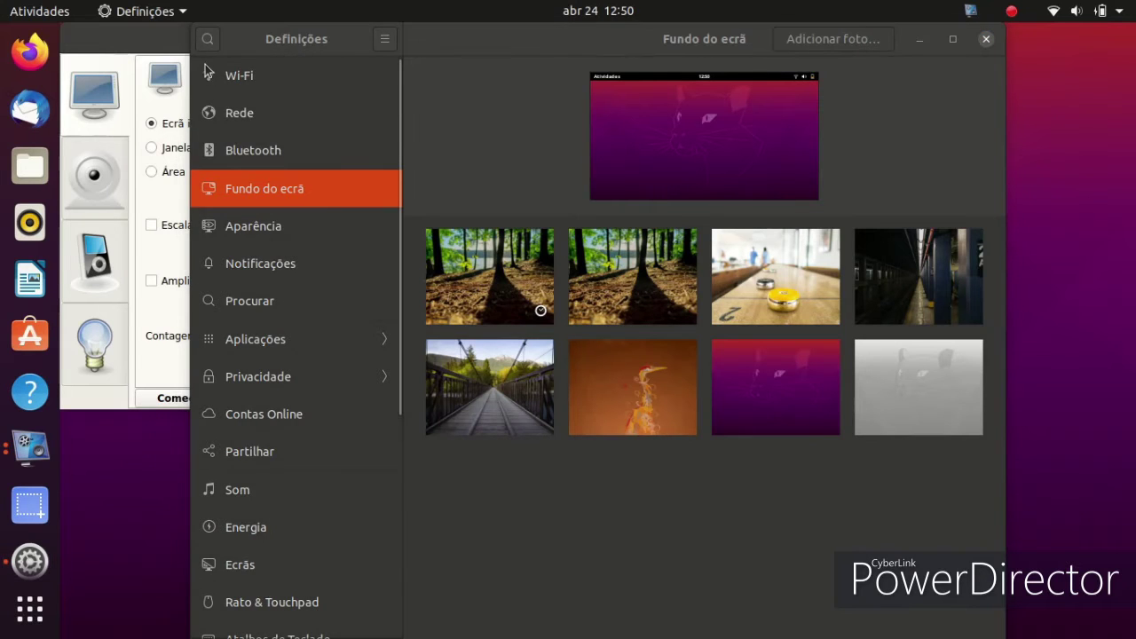
# Close the spare vokoscreenNG window and minimize the one that is recording, leaving the background settings accessible
pyautogui.click(168, 79)
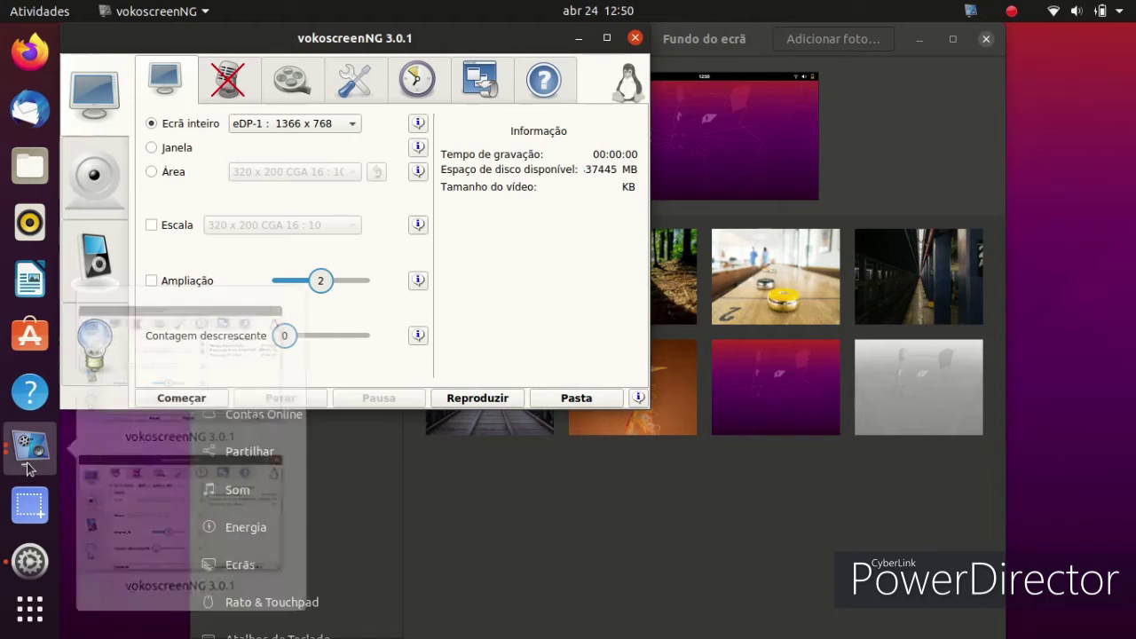
pyautogui.click(634, 41)
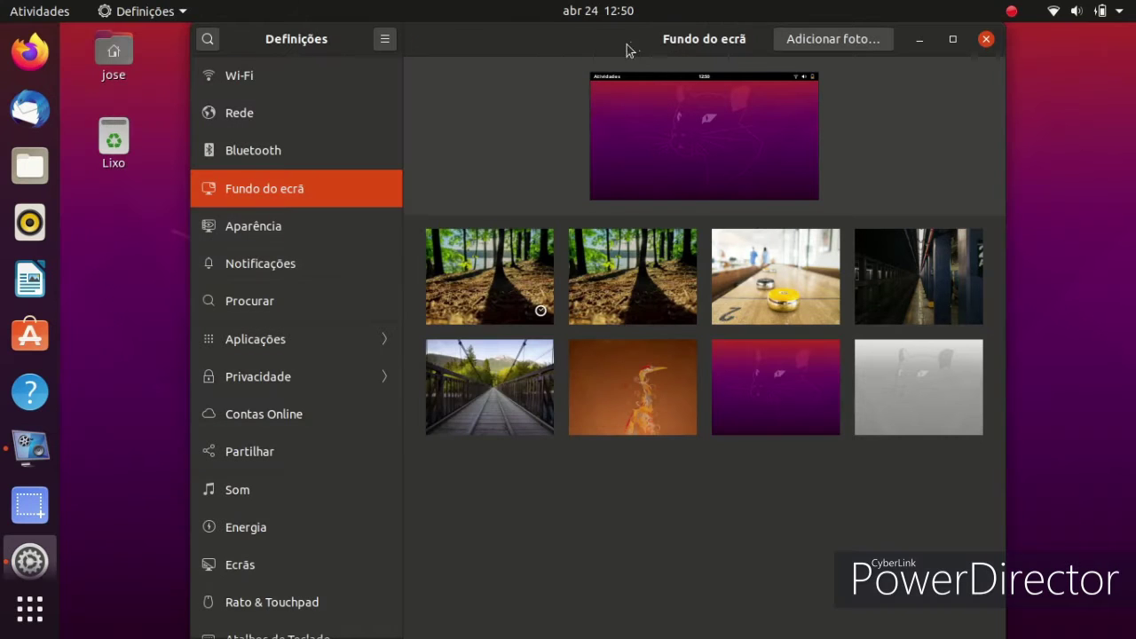
pyautogui.click(30, 448)
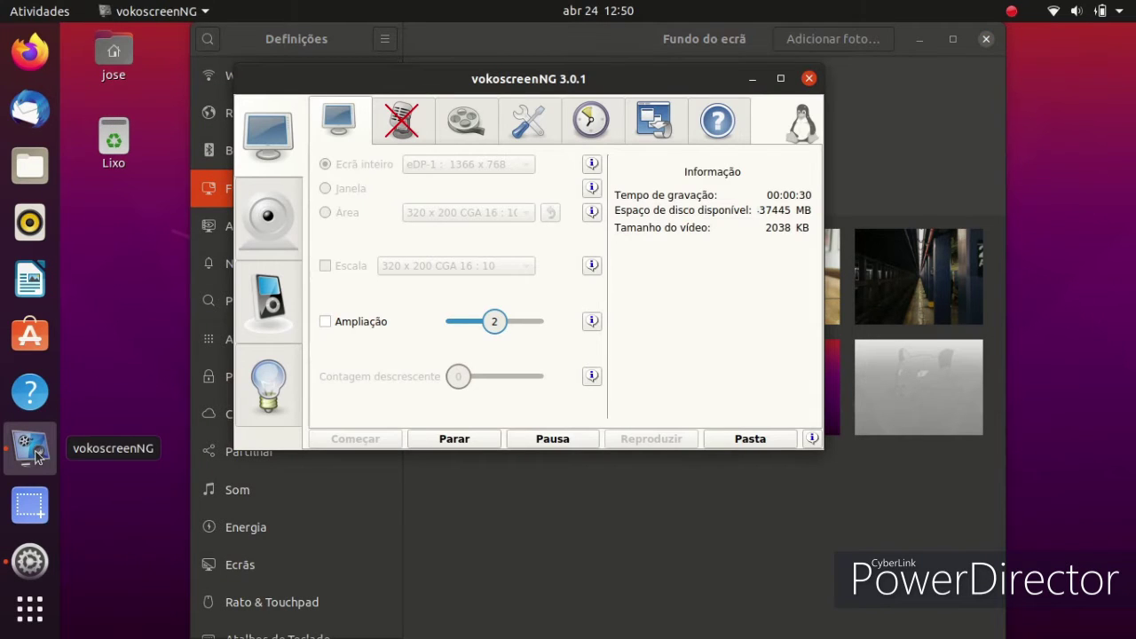
pyautogui.click(753, 80)
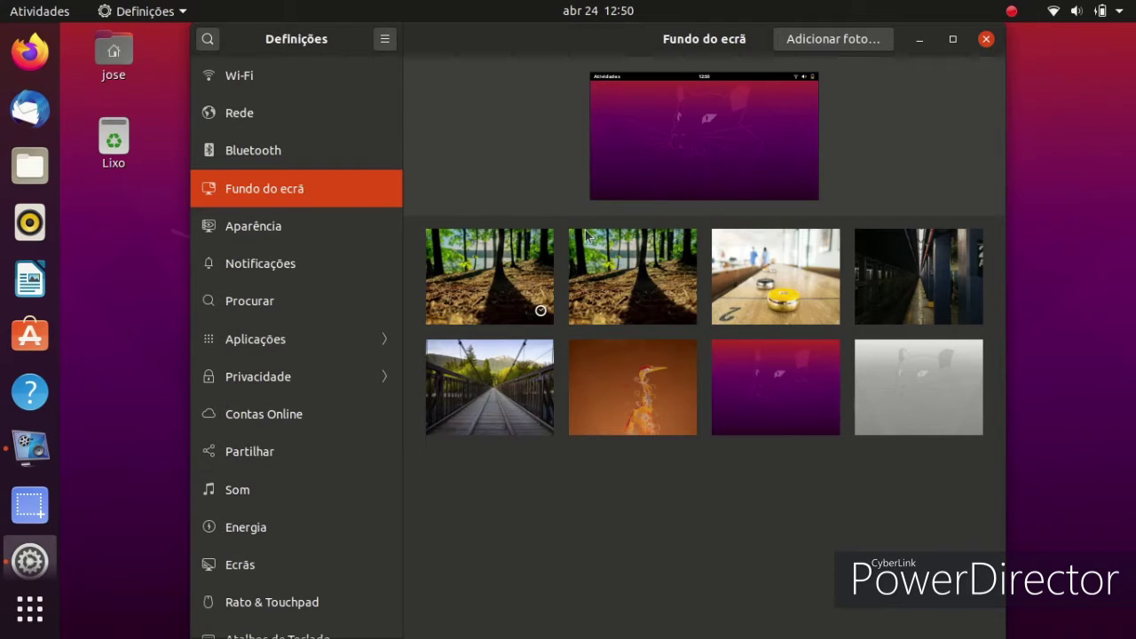
# Set the wooden bridge photo as the desktop background and close the settings window
pyautogui.click(693, 266)
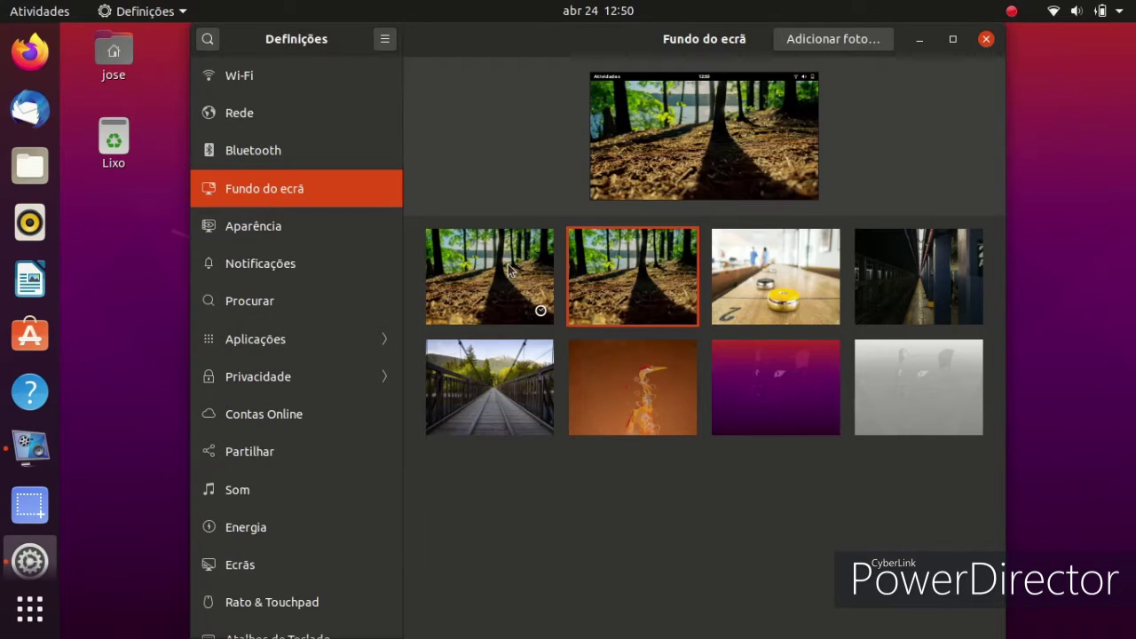
pyautogui.click(495, 310)
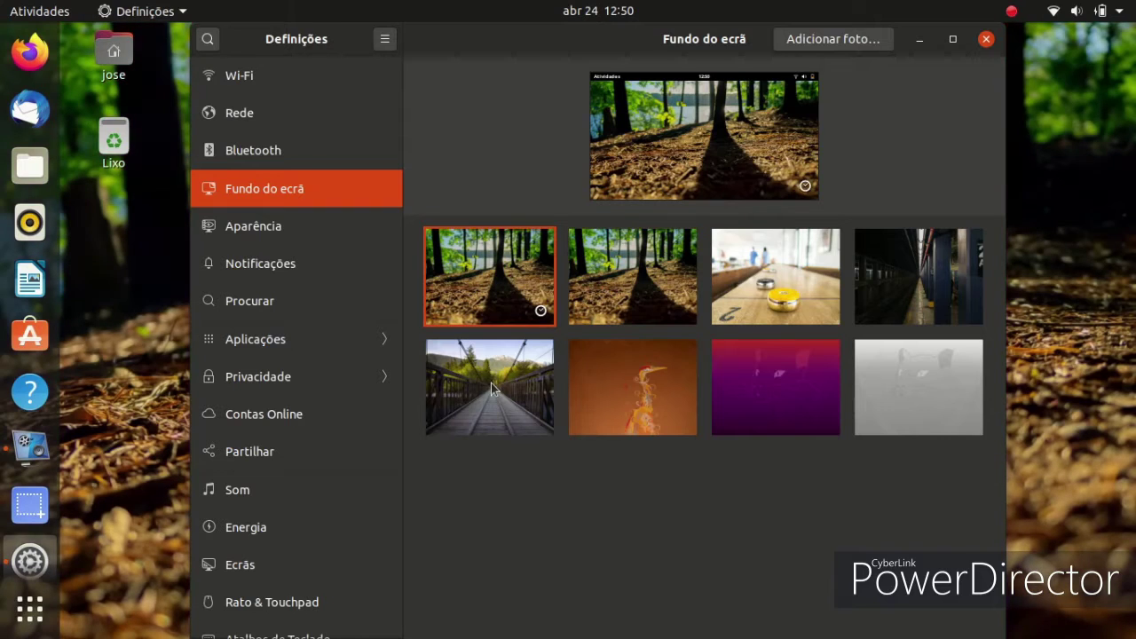
pyautogui.press('Down')
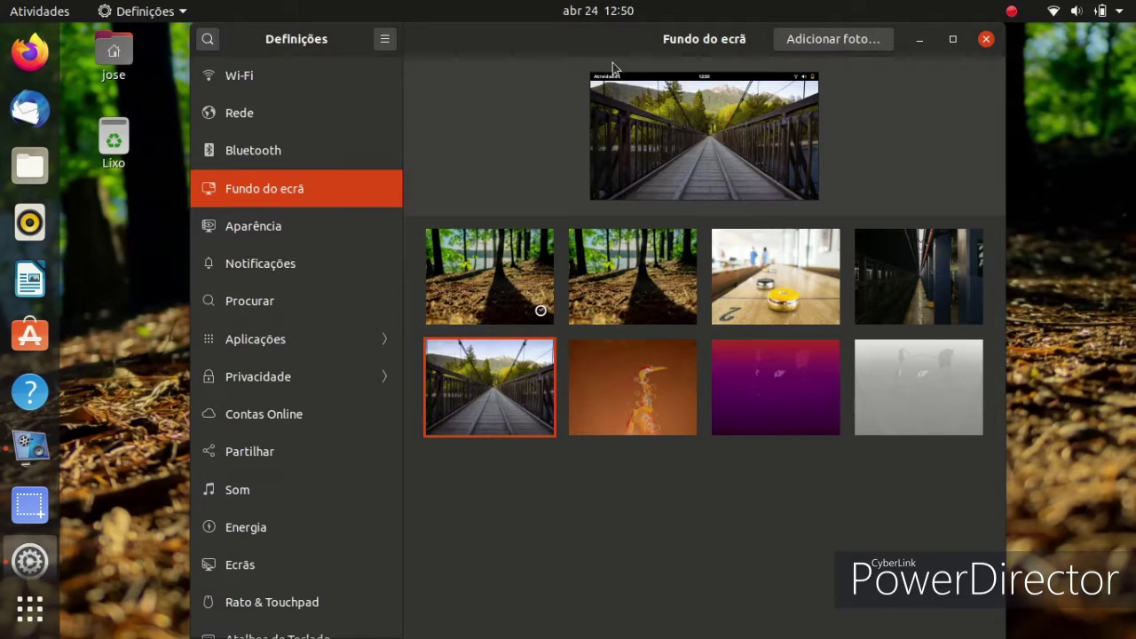
pyautogui.moveTo(580, 51); pyautogui.dragTo(550, 101)
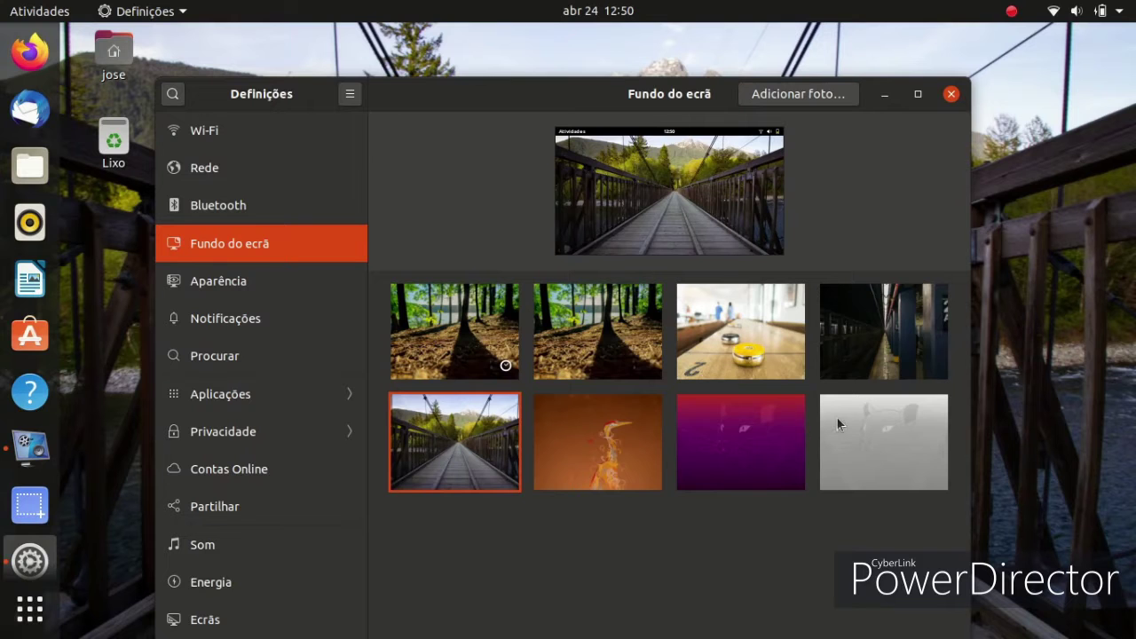
pyautogui.click(951, 95)
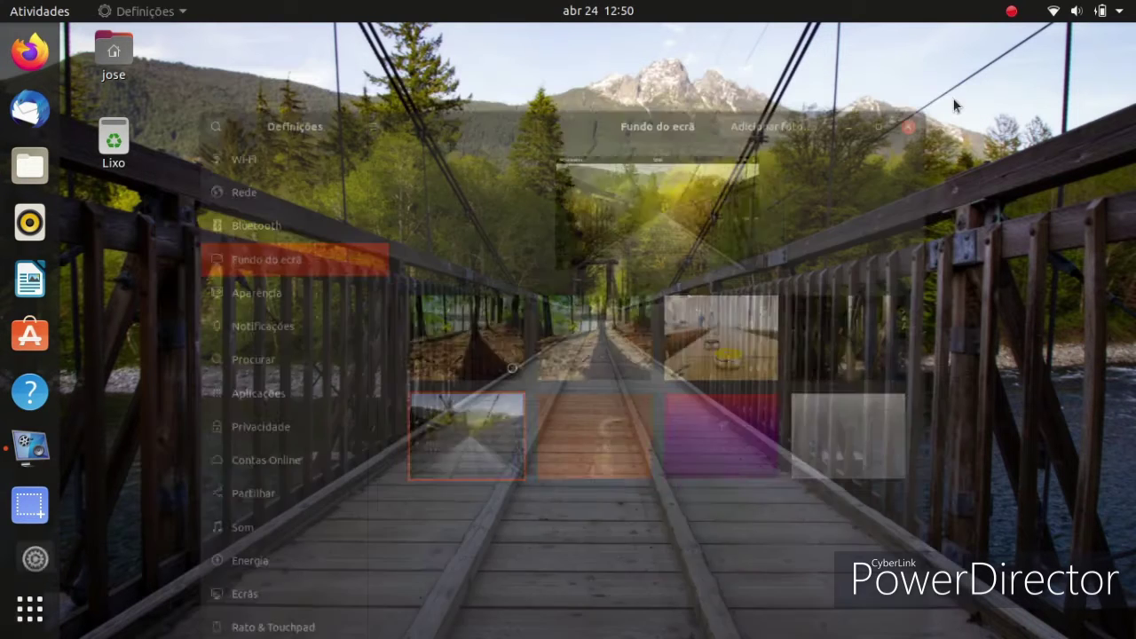
# Open the file manager at the home folder, look at its folders and folder options, and close it
pyautogui.click(29, 166)
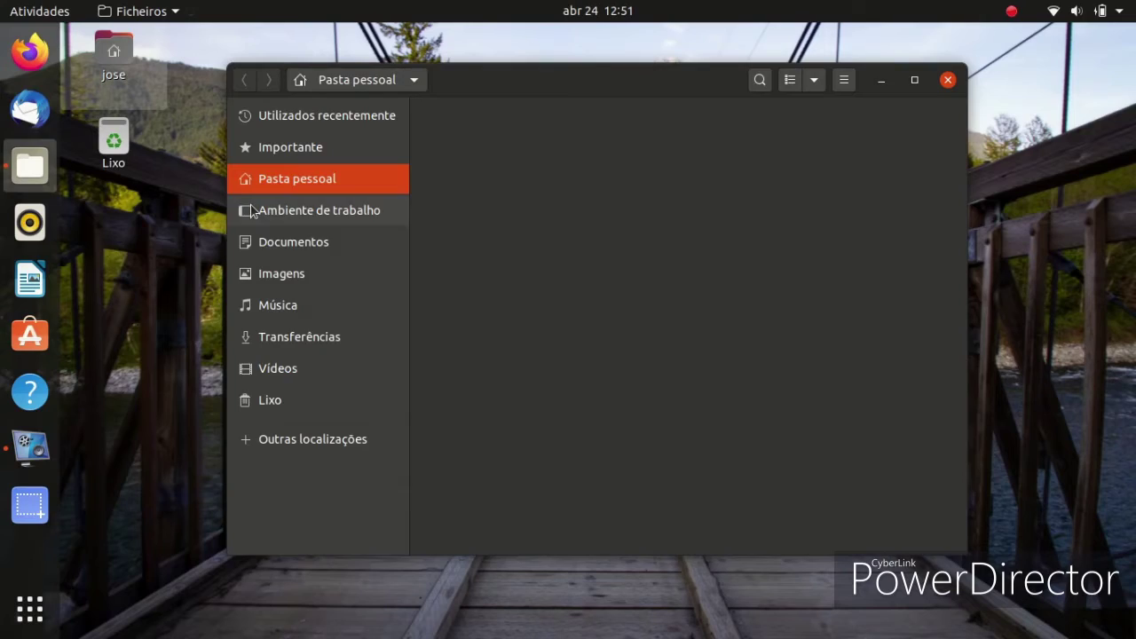
pyautogui.moveTo(960, 552); pyautogui.dragTo(1016, 541)
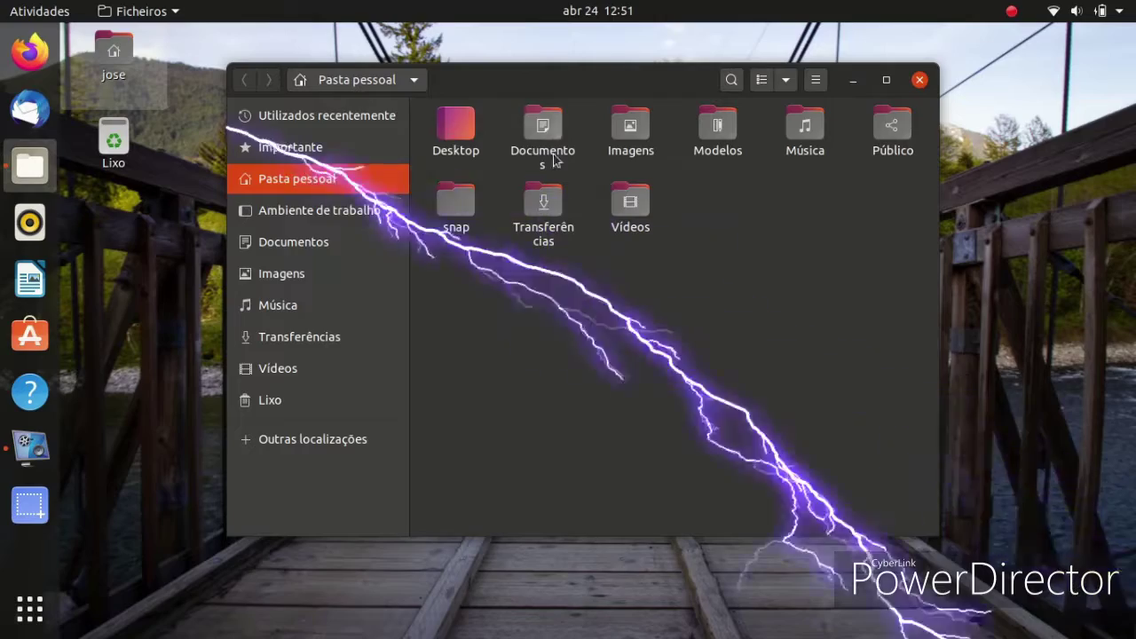
pyautogui.click(382, 82)
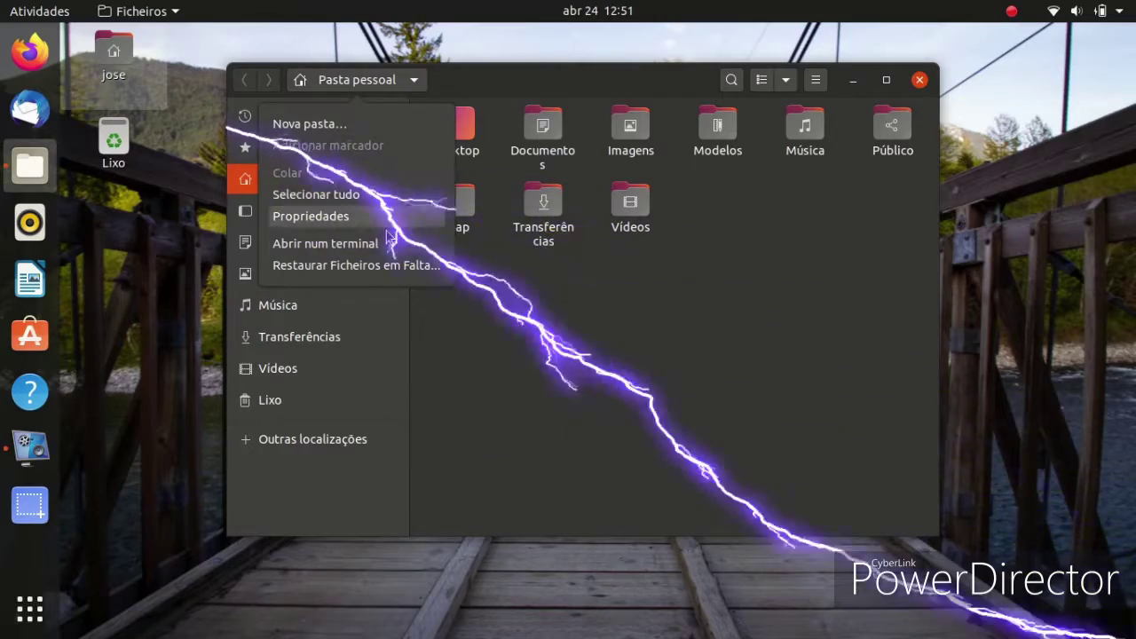
pyautogui.click(895, 122)
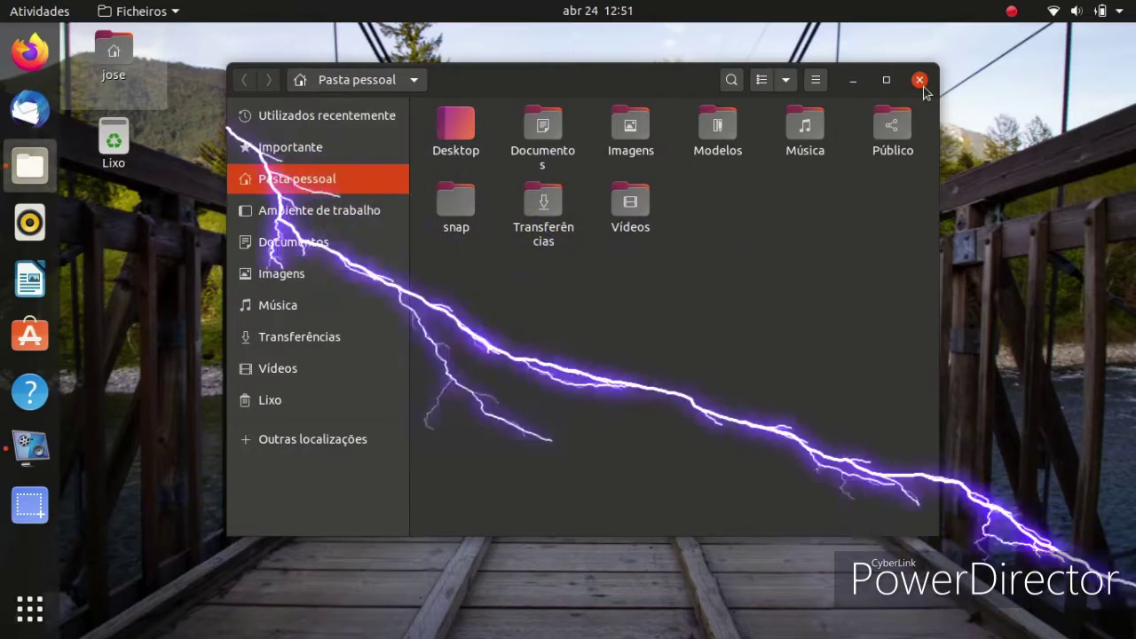
pyautogui.click(921, 83)
# Browse all installed applications, view the AC adapter details in Estatísticas de energia, and close that window
pyautogui.click(31, 609)
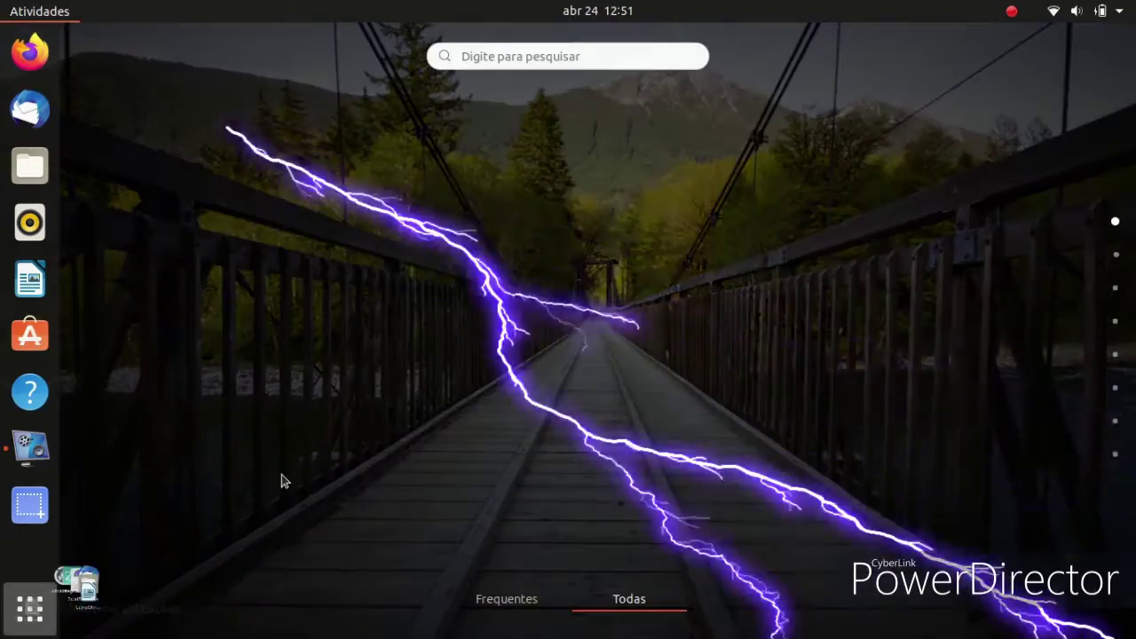
pyautogui.scroll(-1, 497, 302)
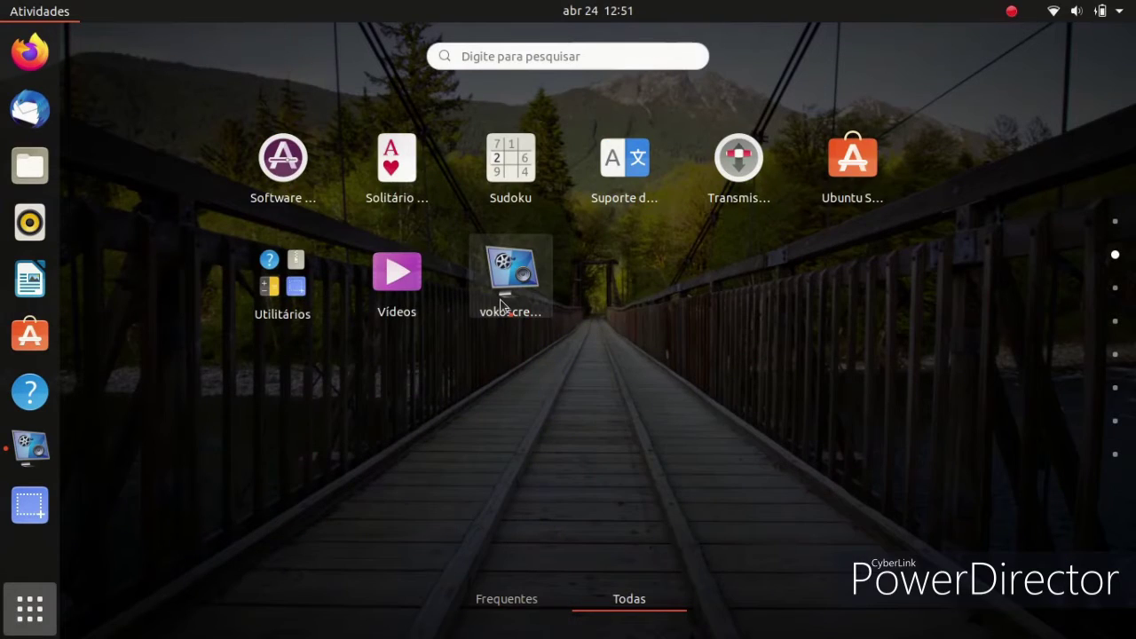
pyautogui.scroll(1, 501, 304)
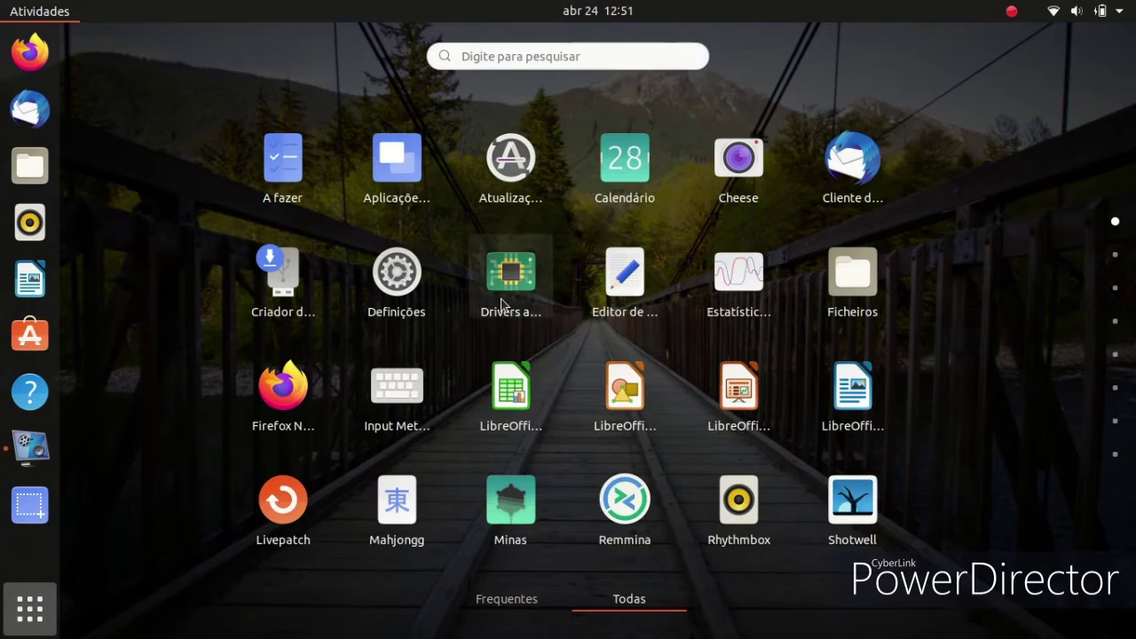
pyautogui.click(720, 291)
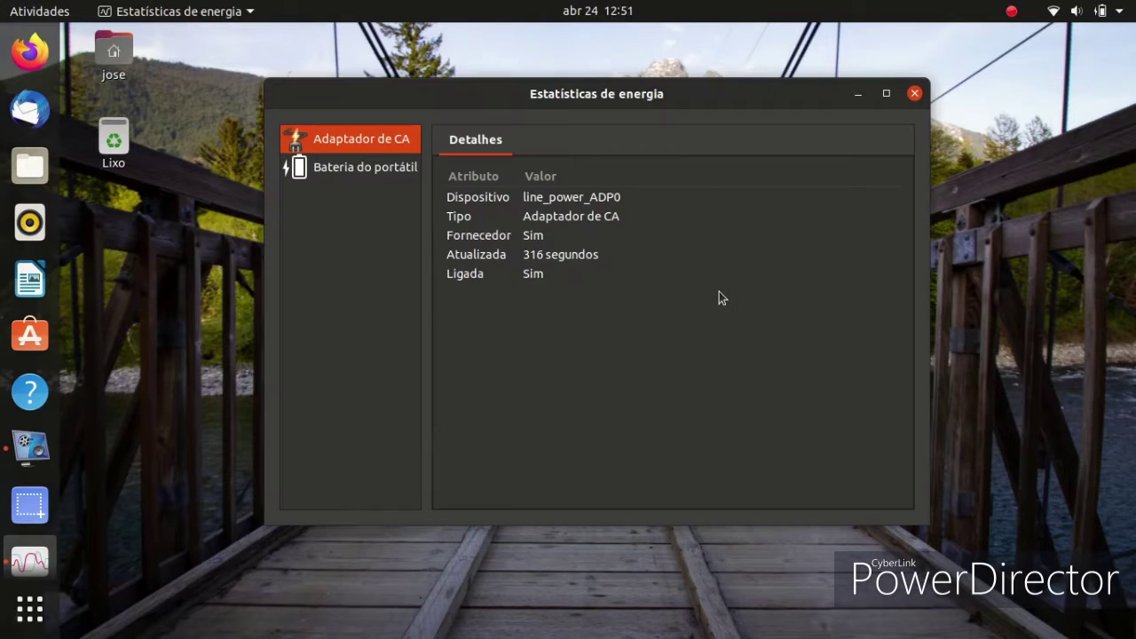
pyautogui.click(914, 94)
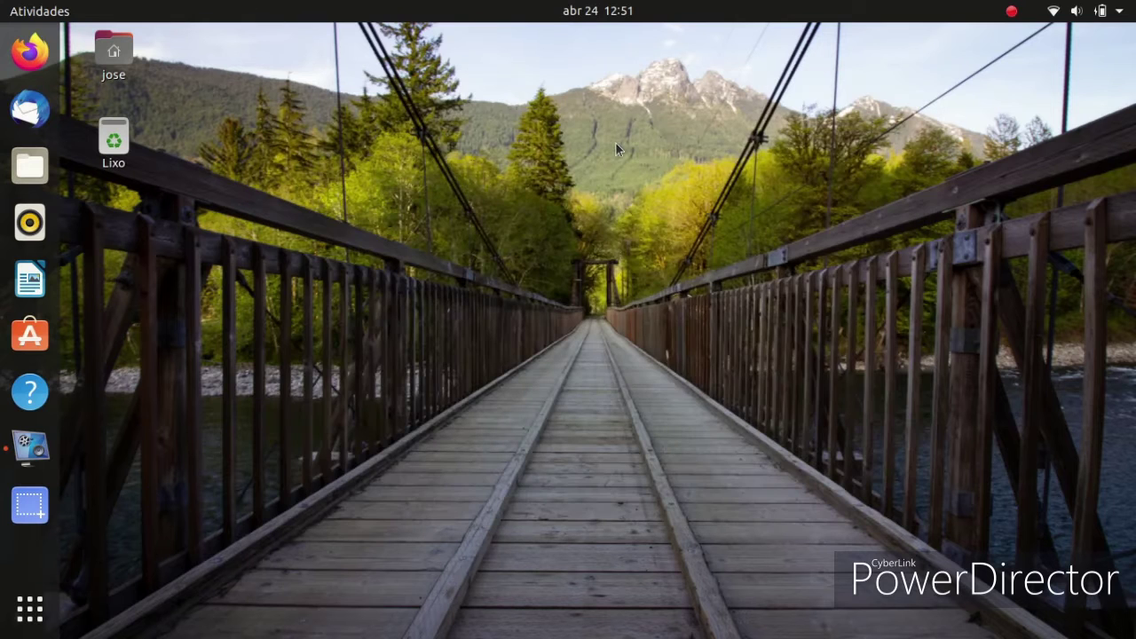
# Open the Aparência settings from the desktop and set the window colors to Light
pyautogui.rightClick(612, 144)
pyautogui.click(652, 381)
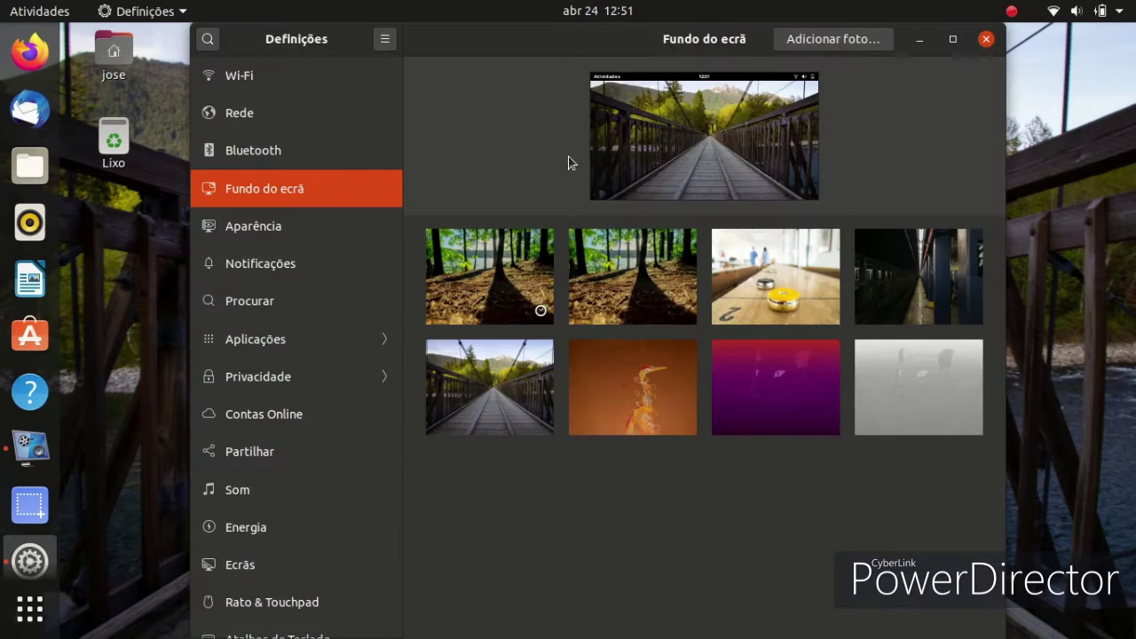
pyautogui.click(280, 226)
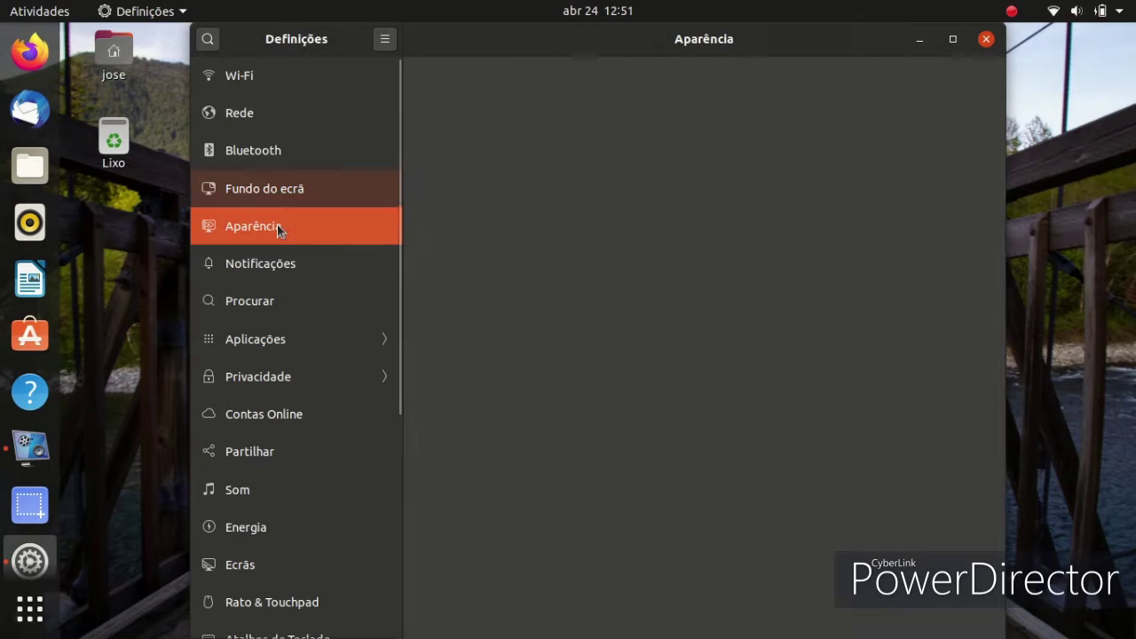
pyautogui.click(689, 178)
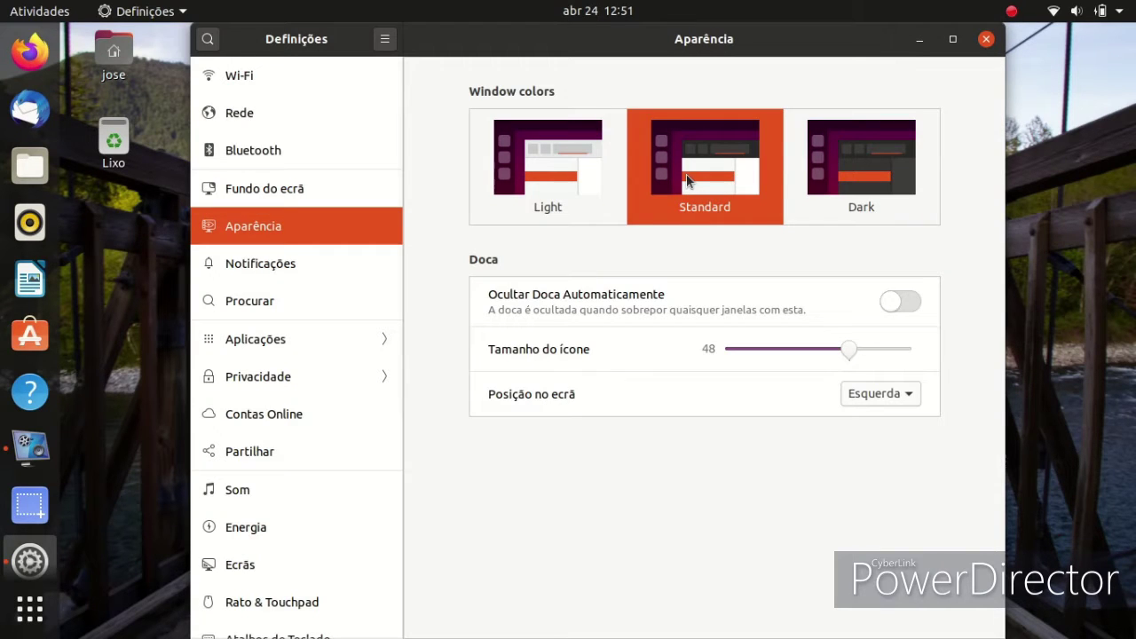
pyautogui.click(566, 167)
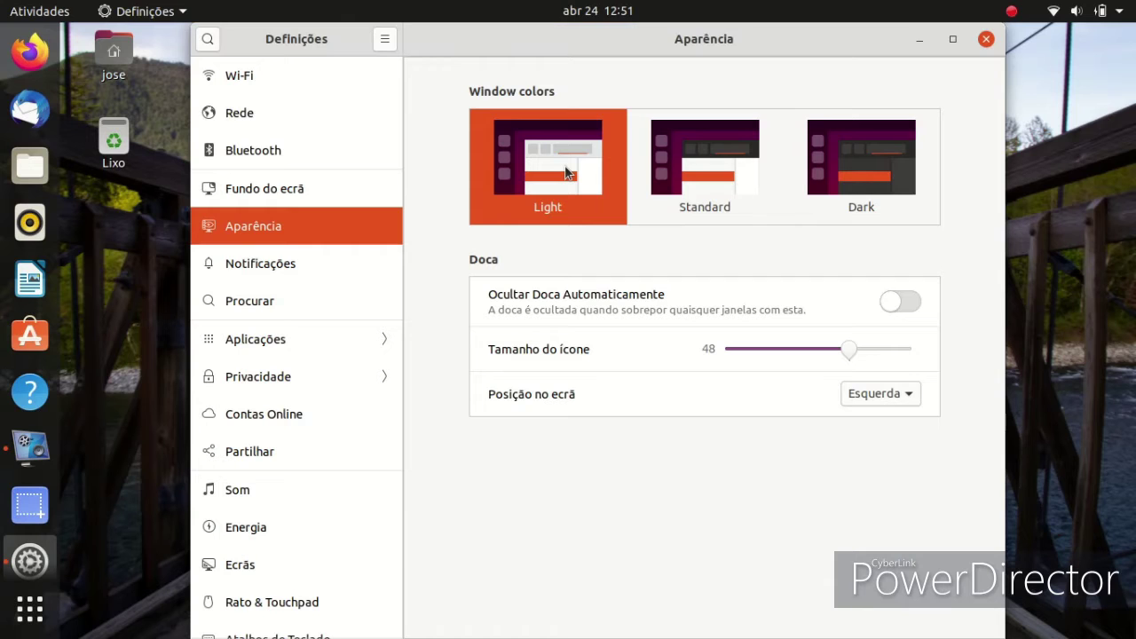
# Open the Notificações settings and switch Não Perturbar on and back off
pyautogui.click(325, 261)
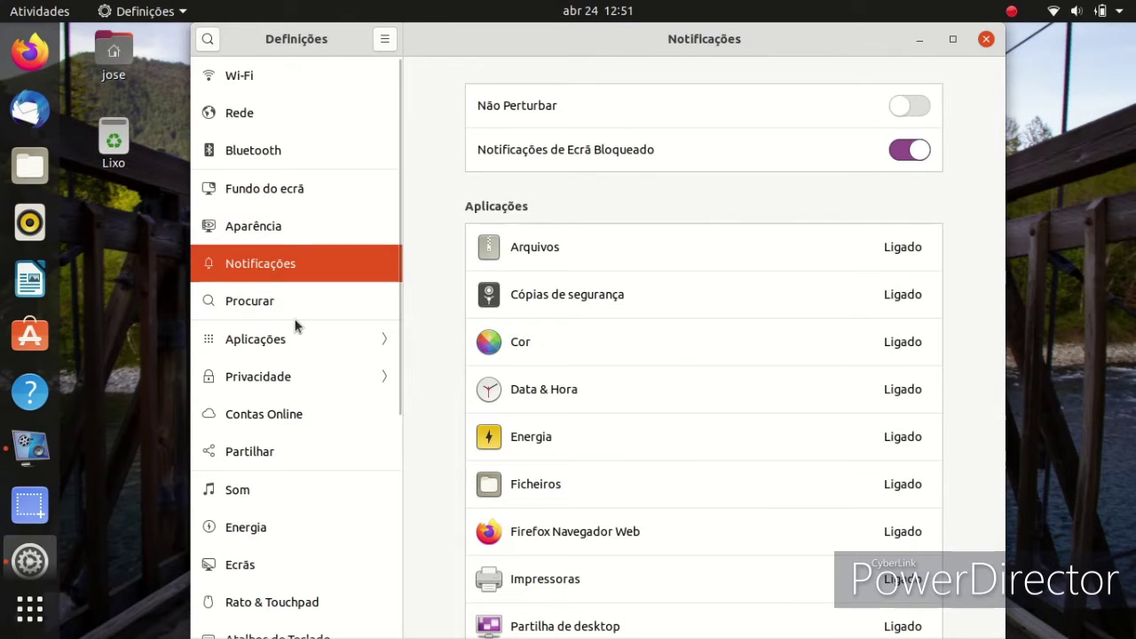
pyautogui.click(909, 107)
pyautogui.click(907, 107)
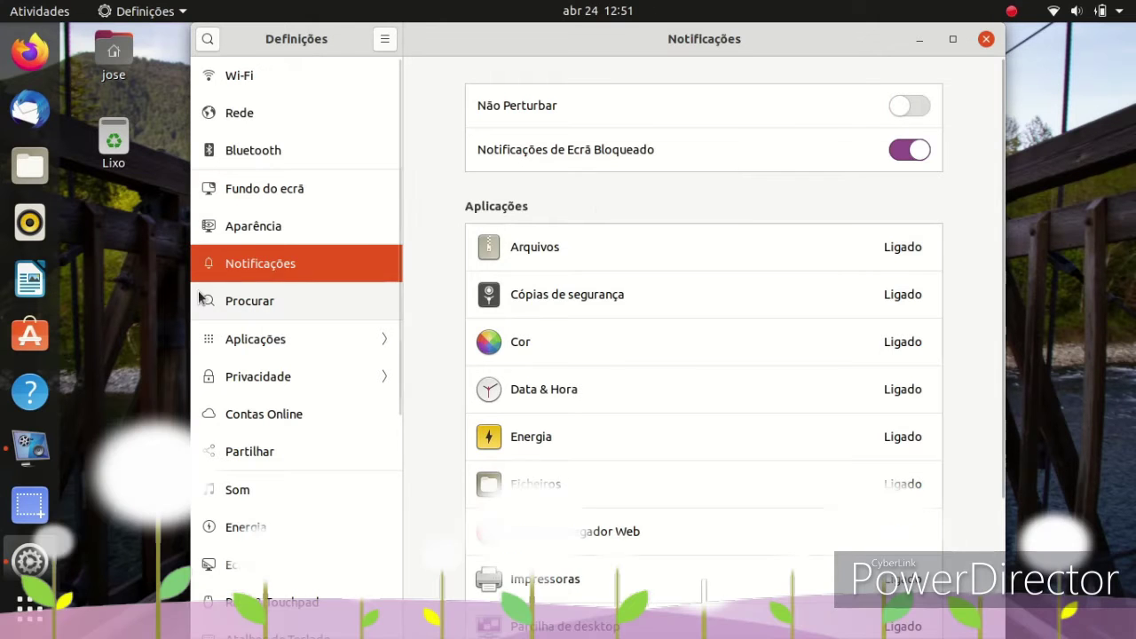
# View the Procurar settings and the application settings for Aplicações de Arranque, Arquivos, Atualizações and Calculadora
pyautogui.click(229, 312)
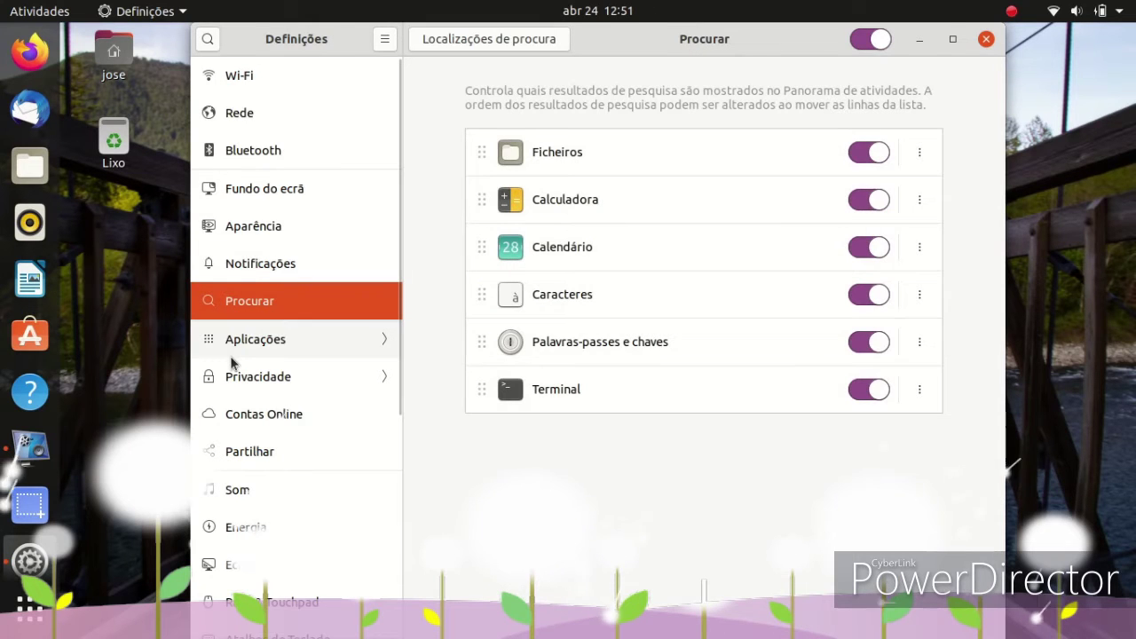
pyautogui.click(229, 356)
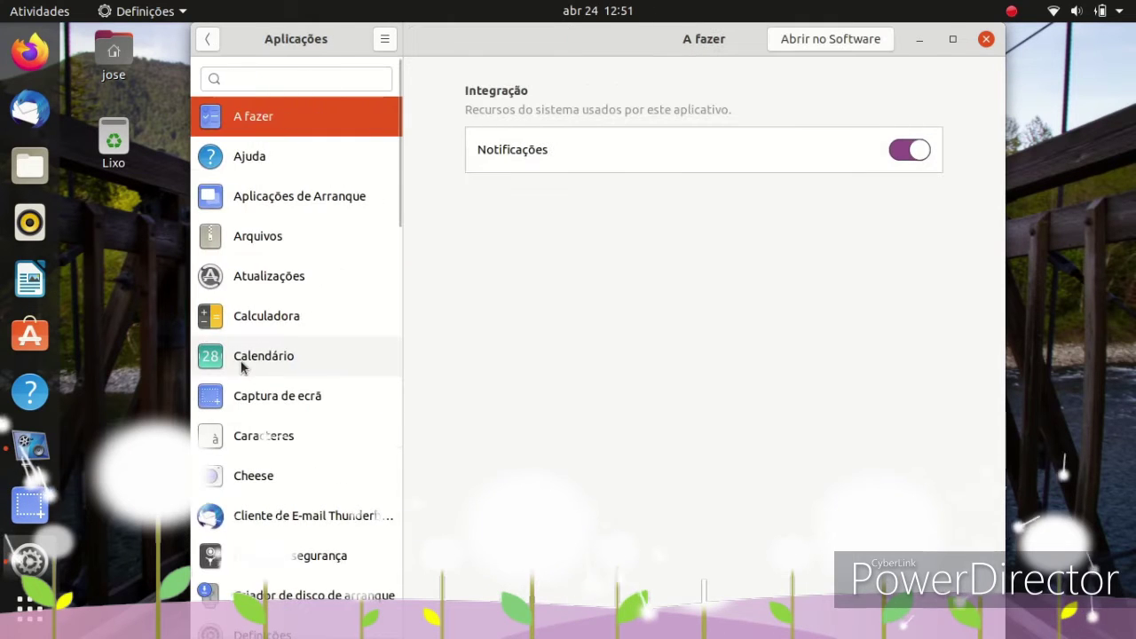
pyautogui.click(313, 199)
pyautogui.click(321, 241)
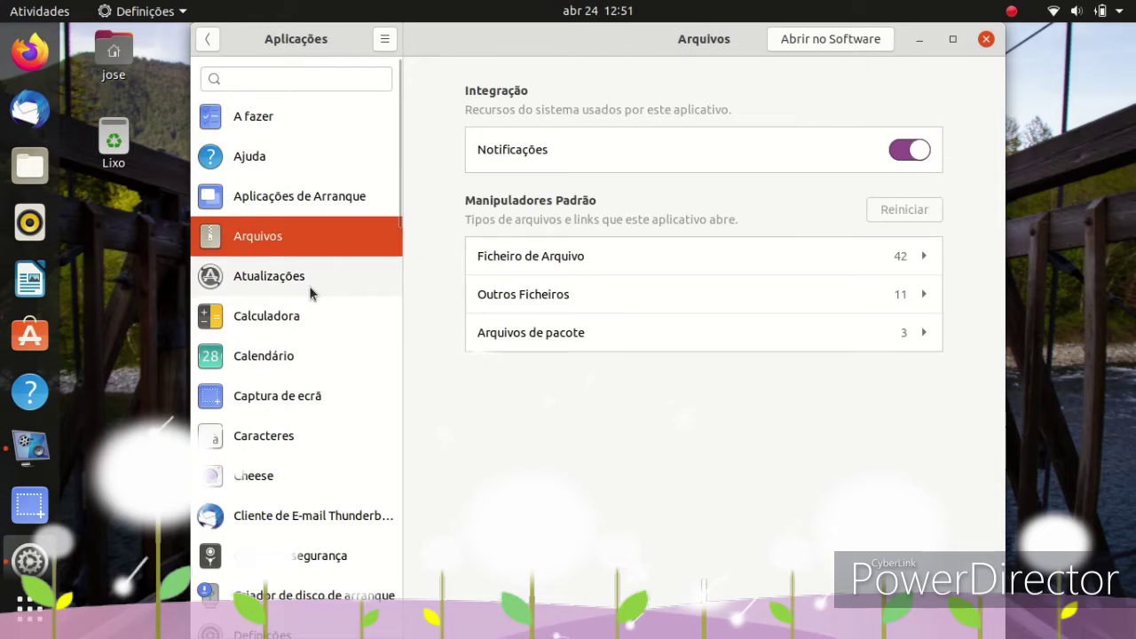
pyautogui.click(309, 286)
pyautogui.click(300, 332)
# View the application settings for Calendário, Captura de ecrã, Cheese, the Thunderbird e-mail client and Cópias de segurança
pyautogui.scroll(-2, 342, 355)
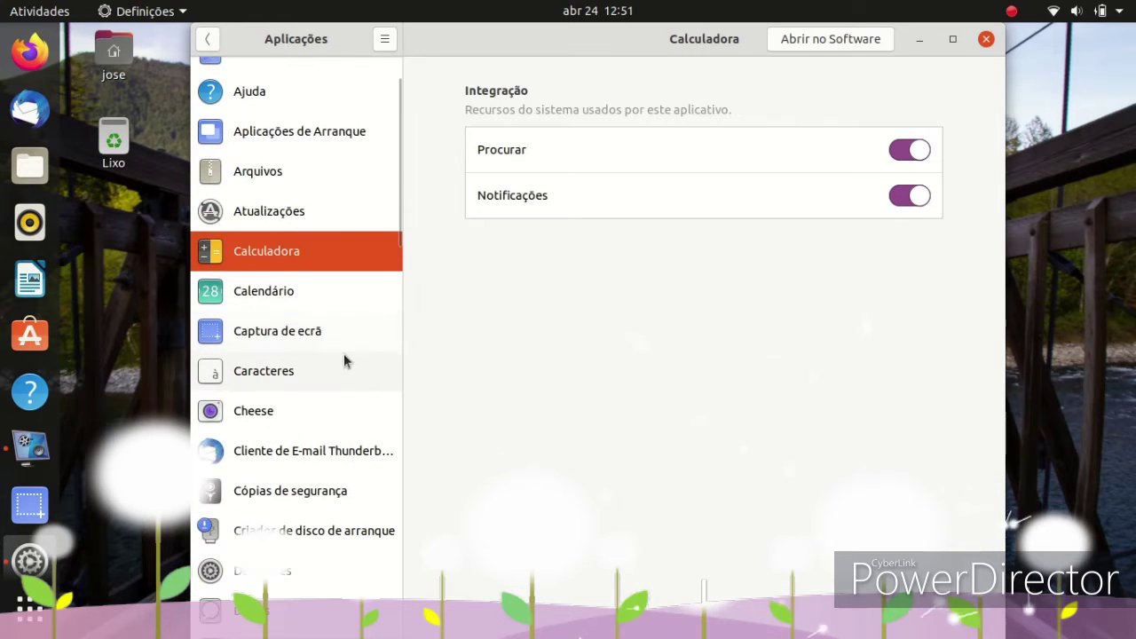
pyautogui.click(325, 302)
pyautogui.click(309, 343)
pyautogui.click(302, 411)
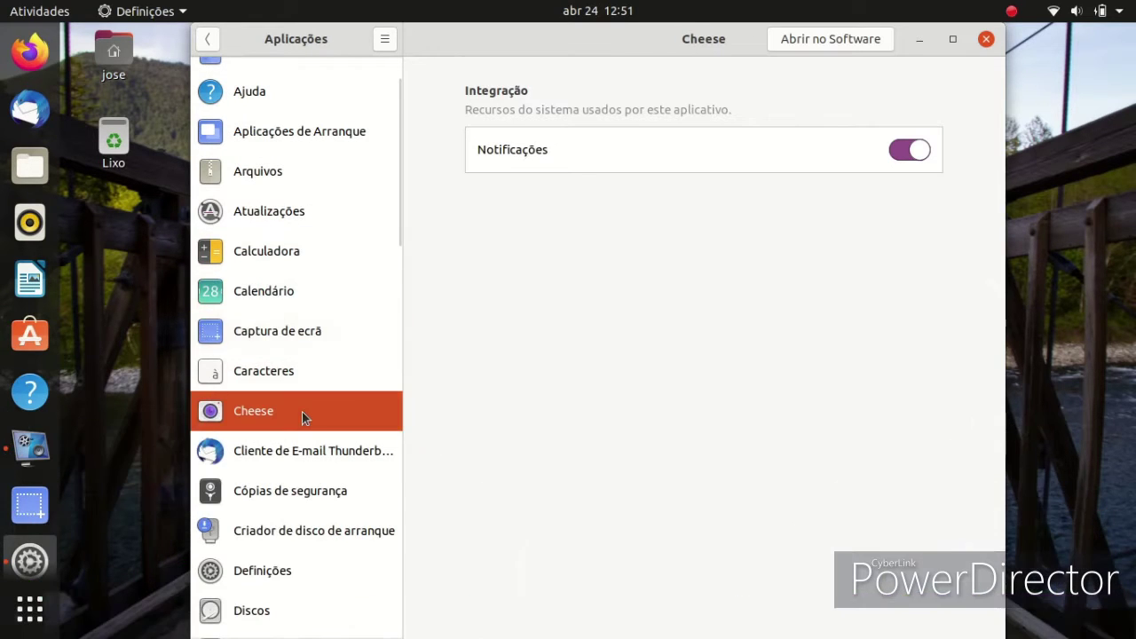
pyautogui.scroll(-5, 291, 411)
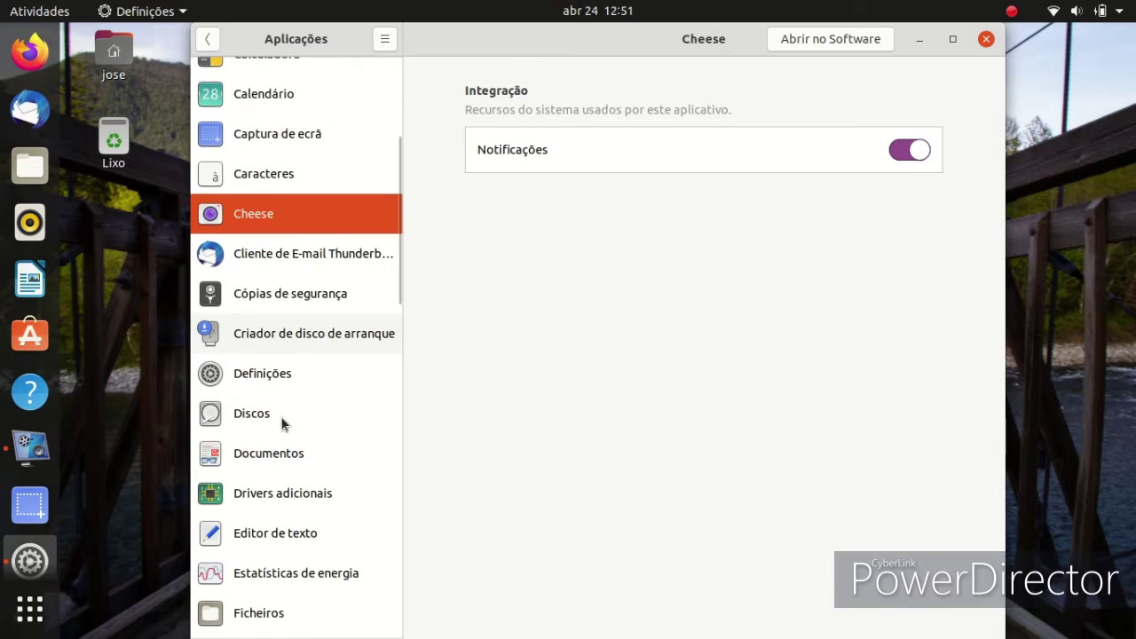
pyautogui.click(283, 256)
pyautogui.click(282, 311)
# View the application settings for Software e atualizações and return to the main settings list
pyautogui.scroll(-12, 298, 402)
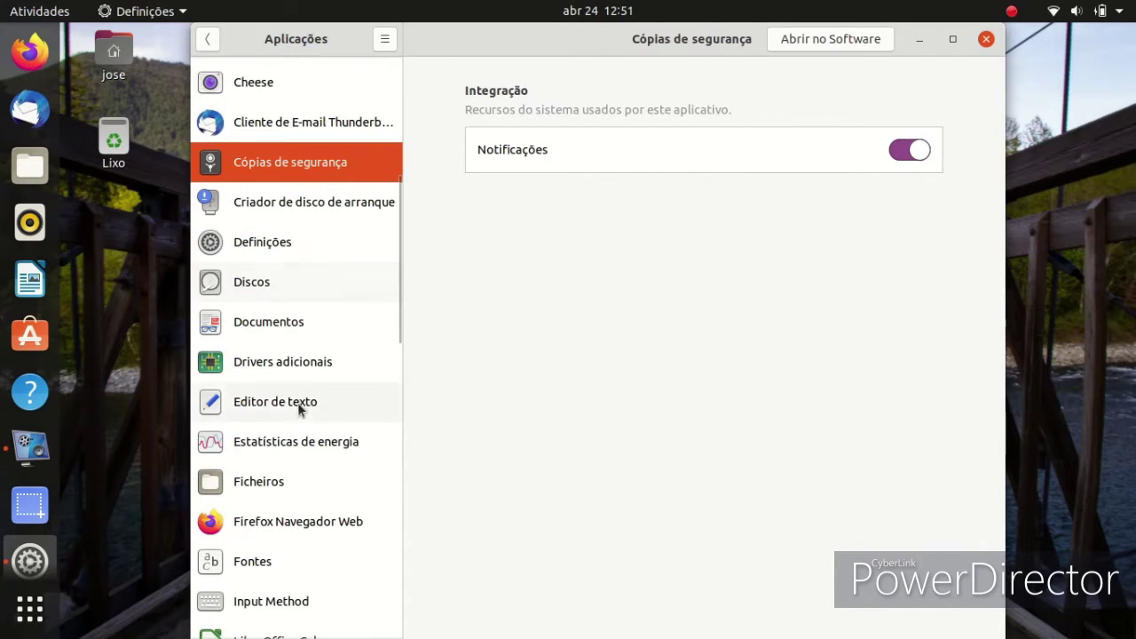
pyautogui.scroll(-8, 296, 399)
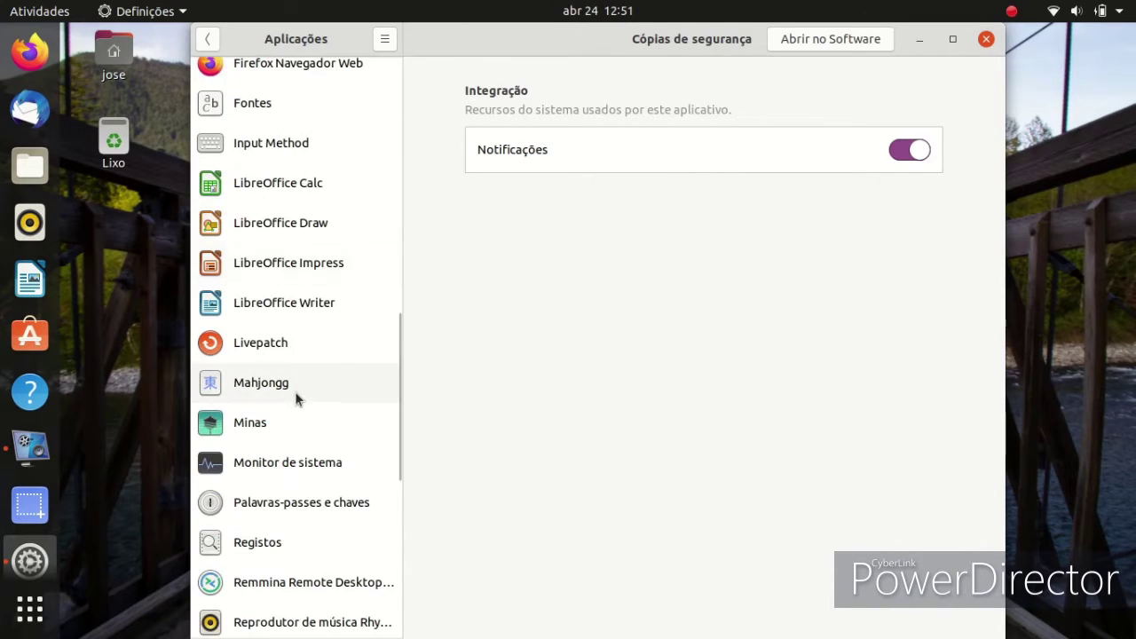
pyautogui.scroll(-5, 297, 394)
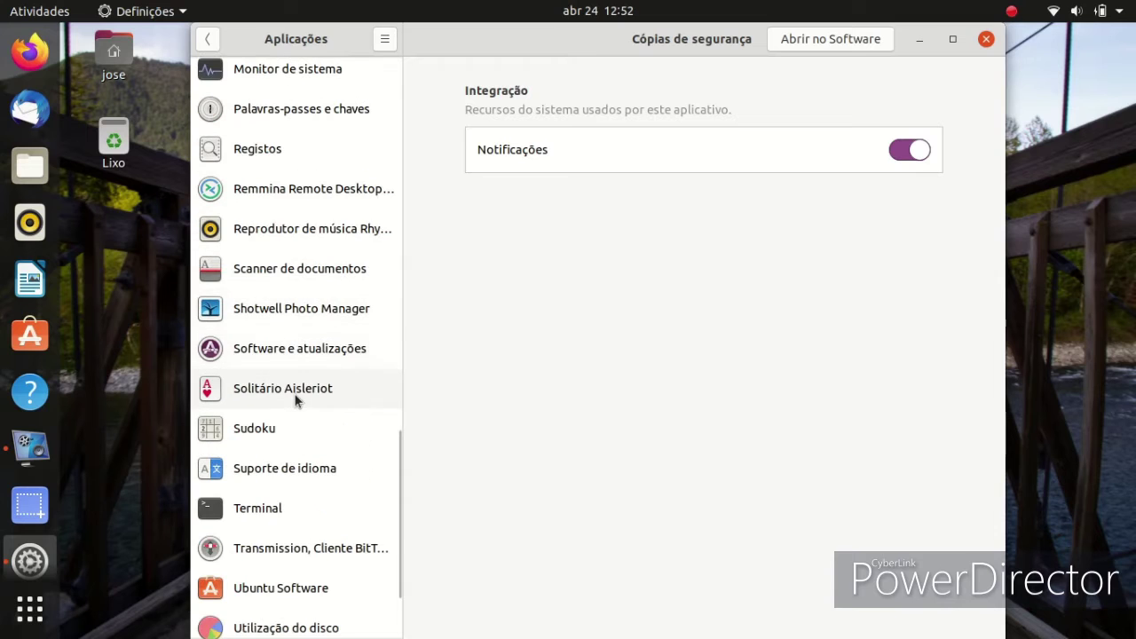
pyautogui.click(280, 350)
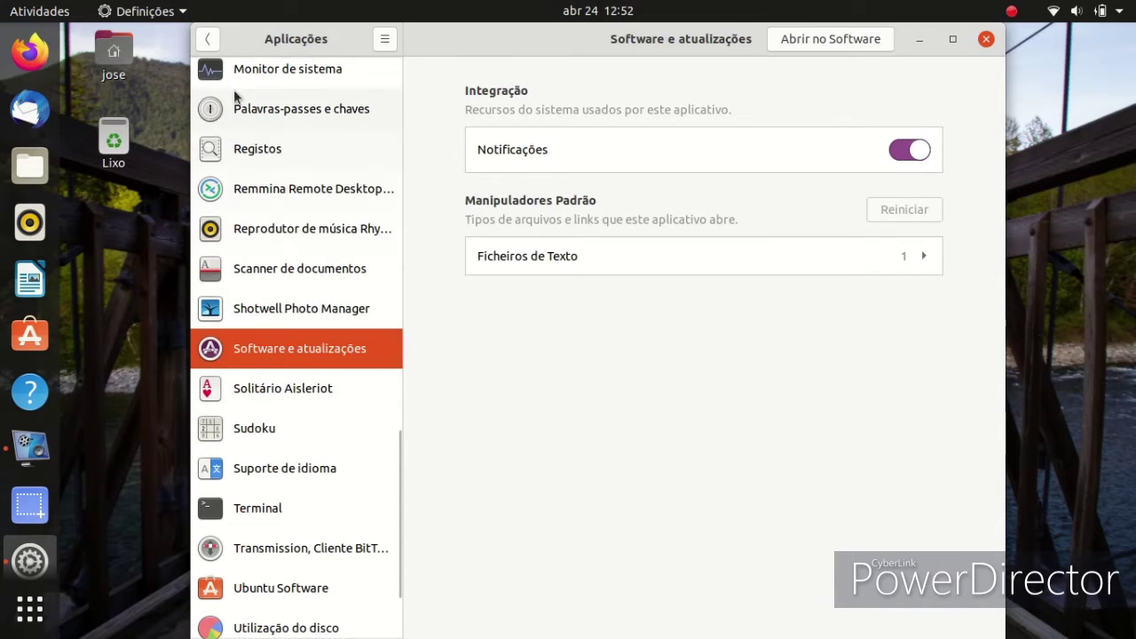
pyautogui.click(208, 42)
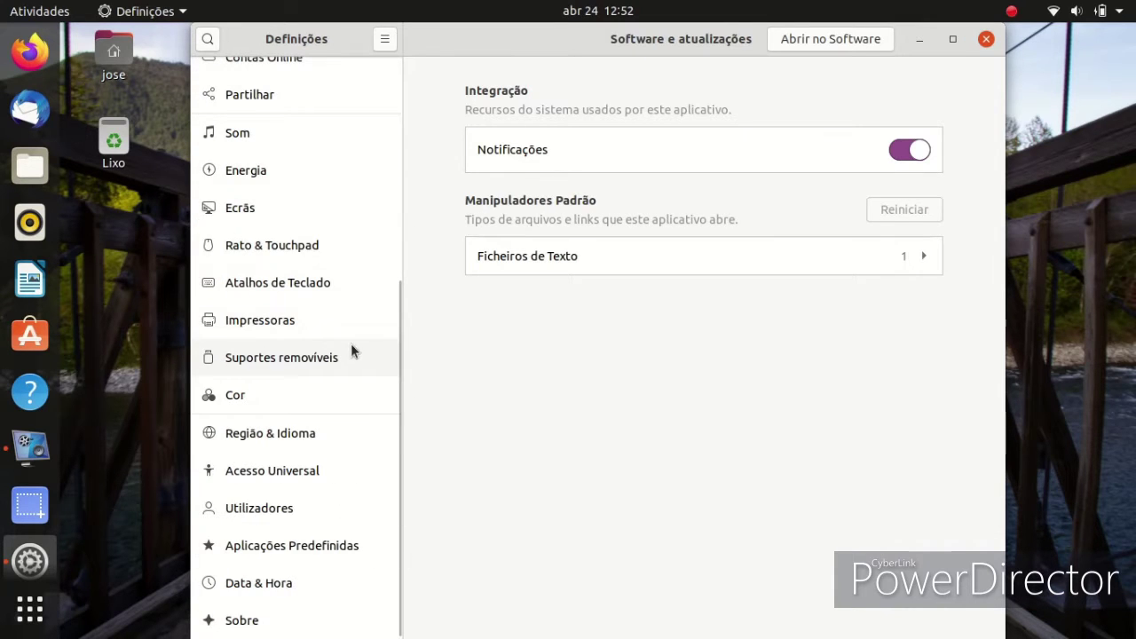
# View the Acesso Universal, Utilizadores and Aplicações Predefinidas settings
pyautogui.click(304, 470)
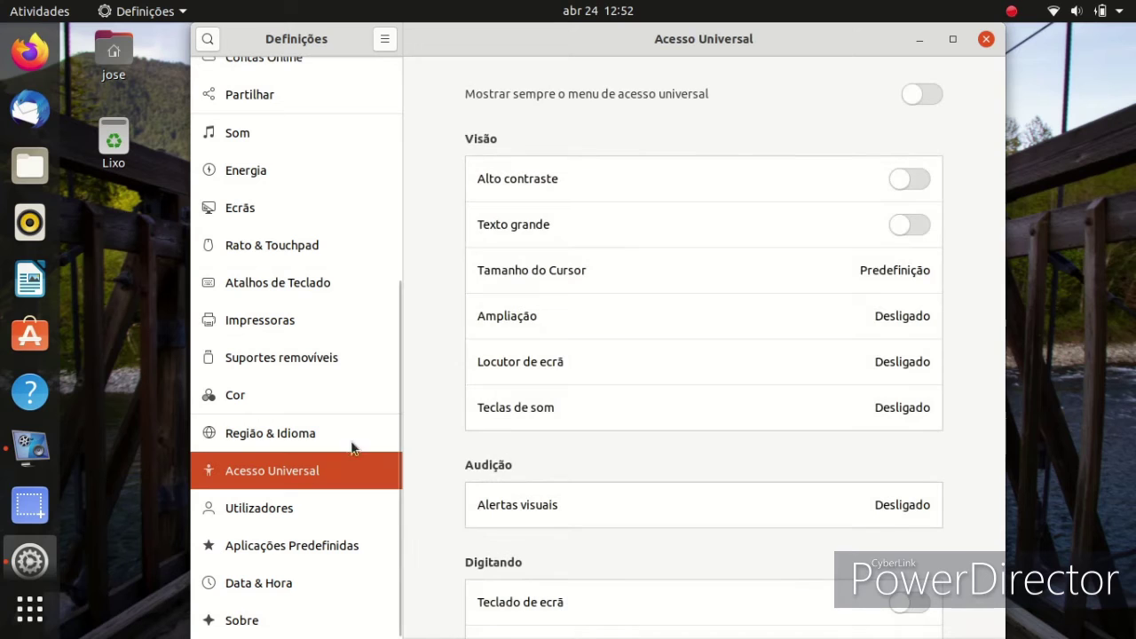
pyautogui.click(303, 507)
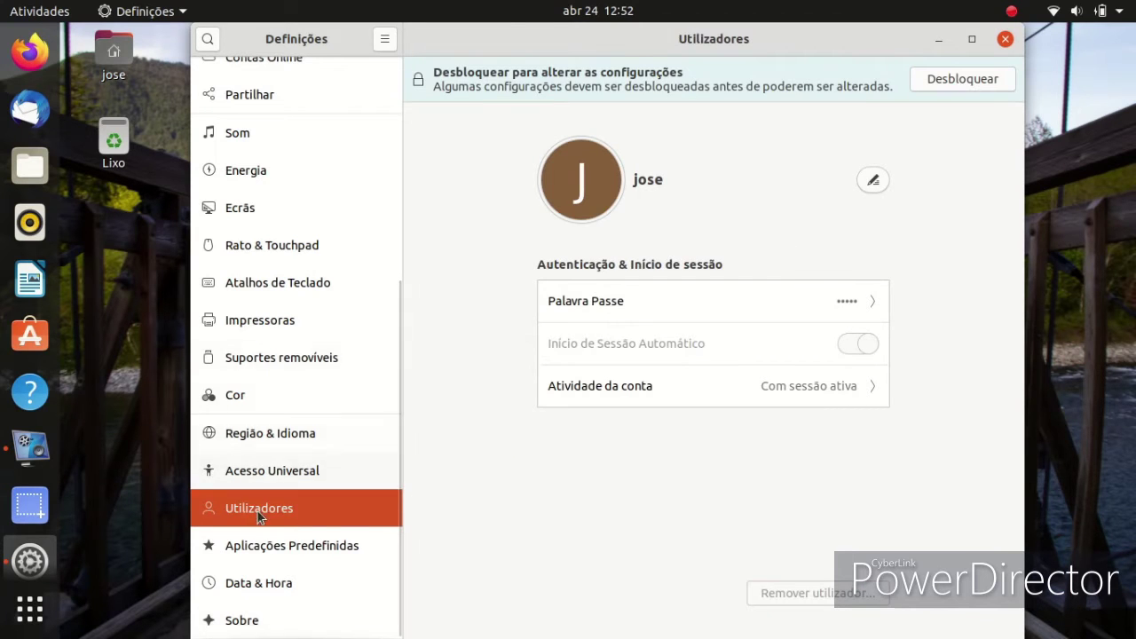
pyautogui.click(245, 546)
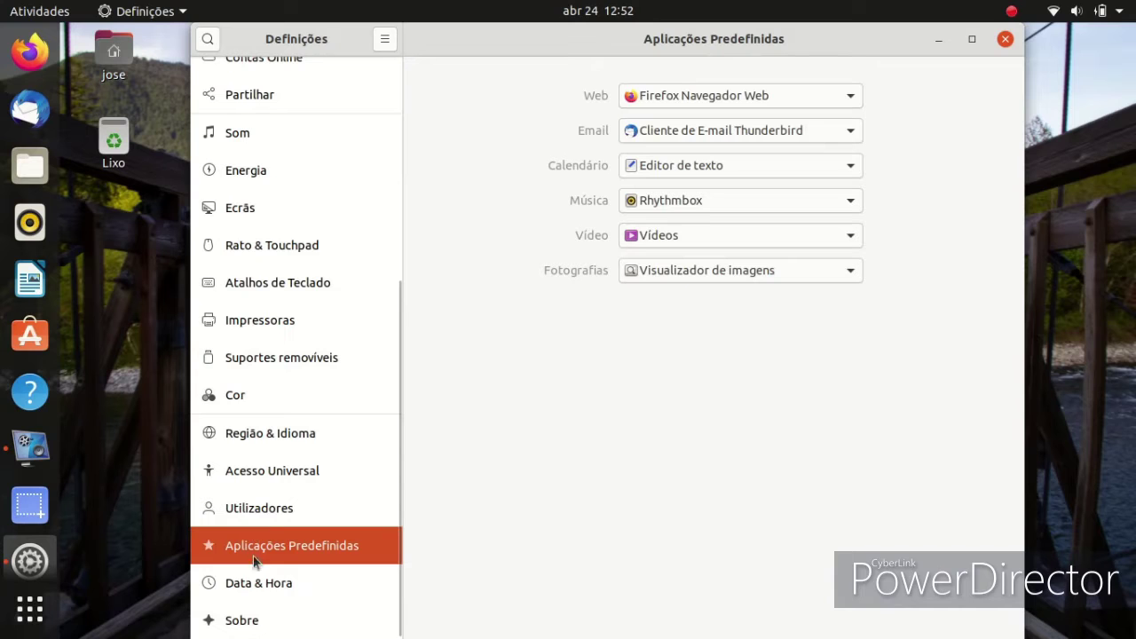
# Review the device and system details in Sobre, dismiss the device renaming dialog and close the settings window
pyautogui.click(248, 620)
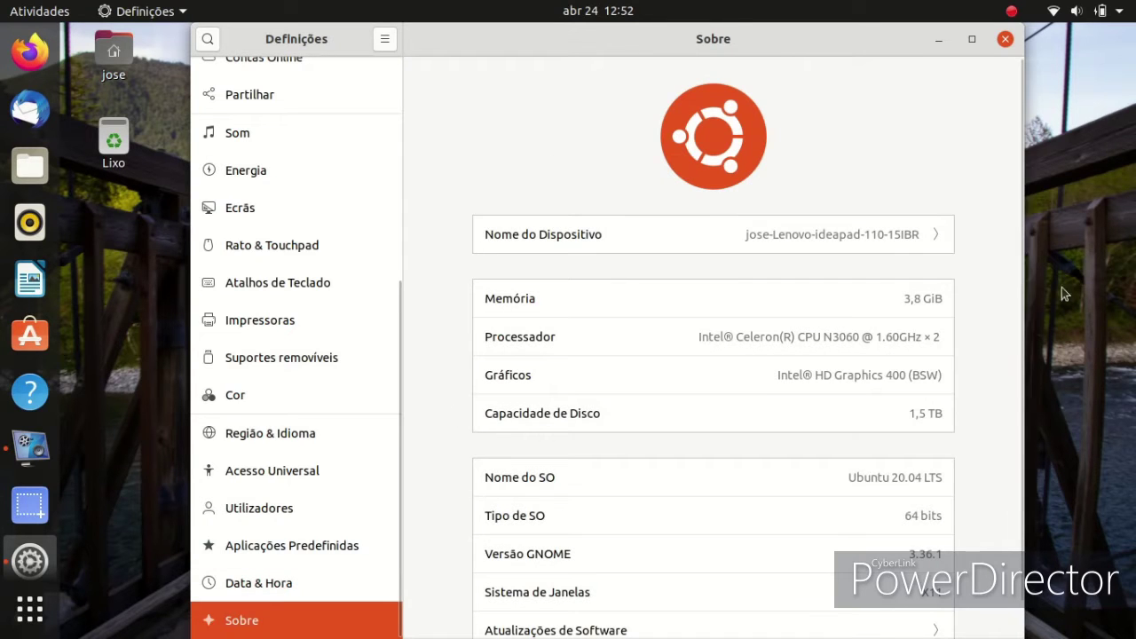
pyautogui.scroll(-1, 1010, 270)
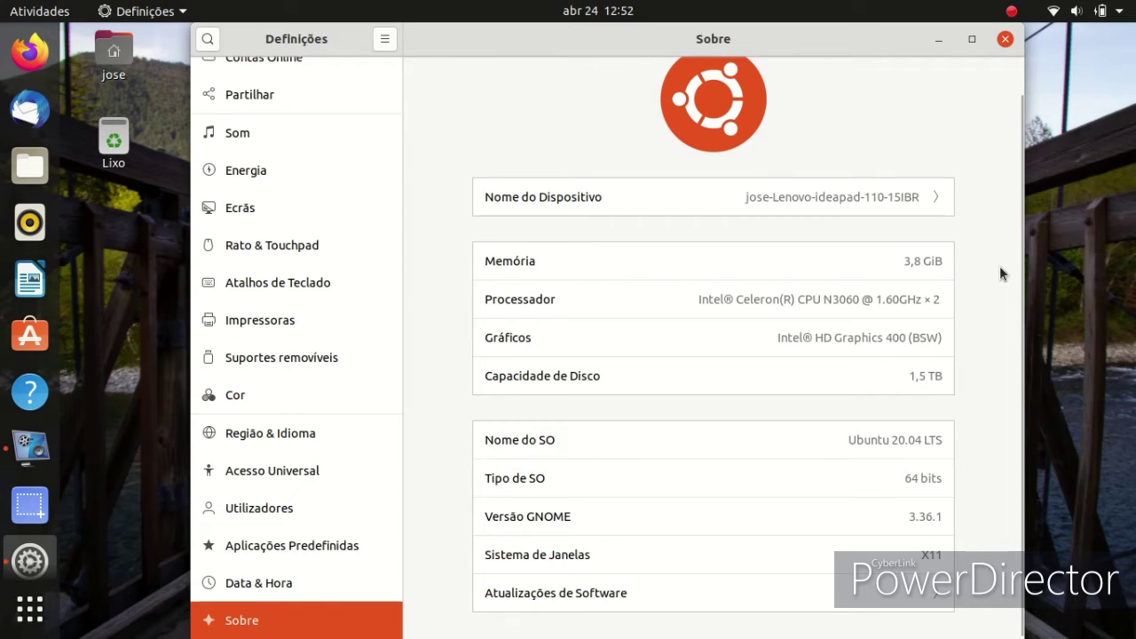
pyautogui.scroll(1, 998, 265)
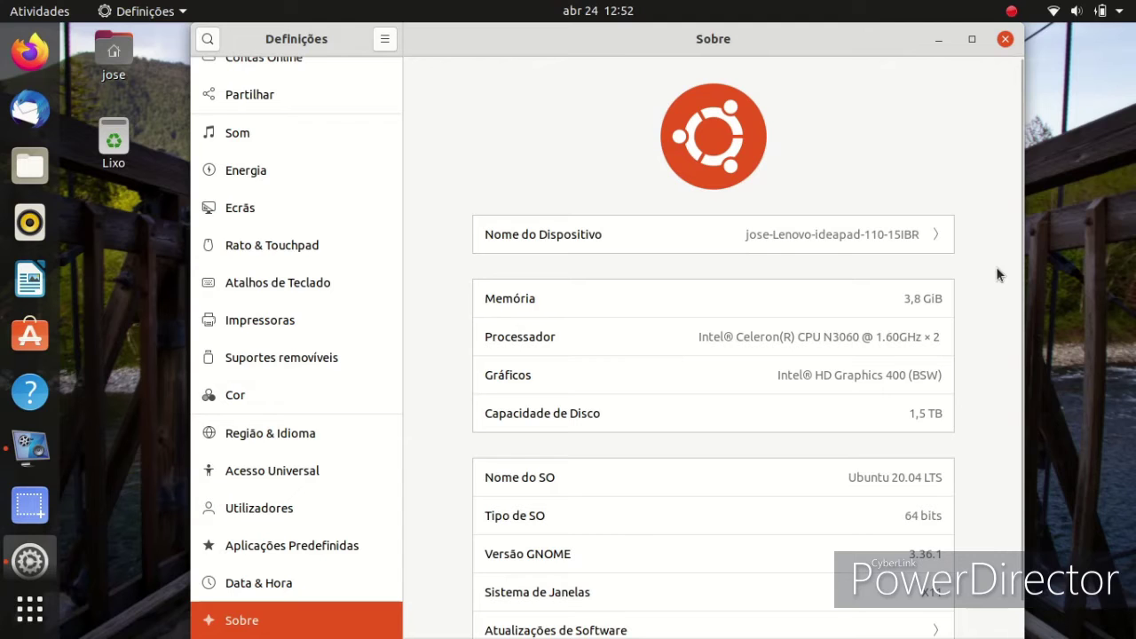
pyautogui.scroll(-1, 996, 274)
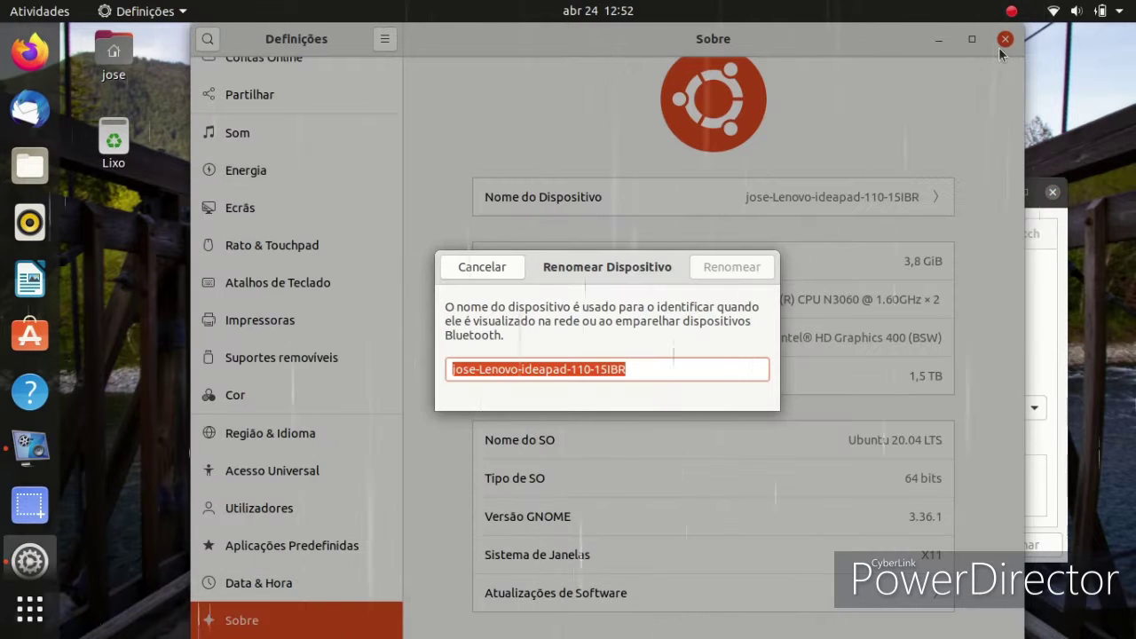
pyautogui.click(503, 275)
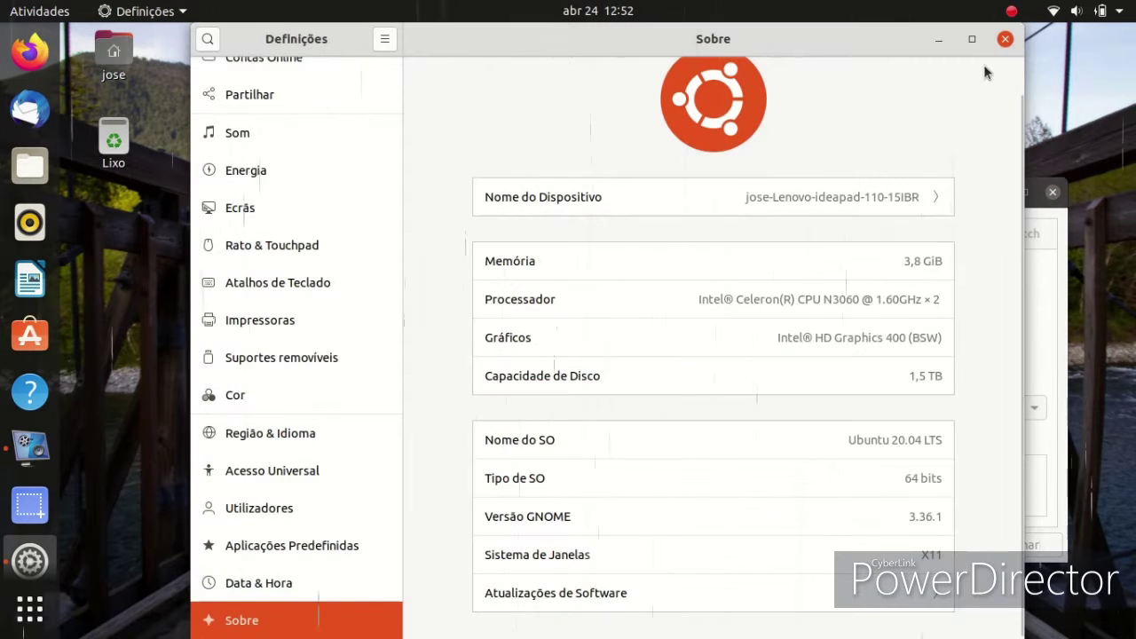
pyautogui.click(1004, 39)
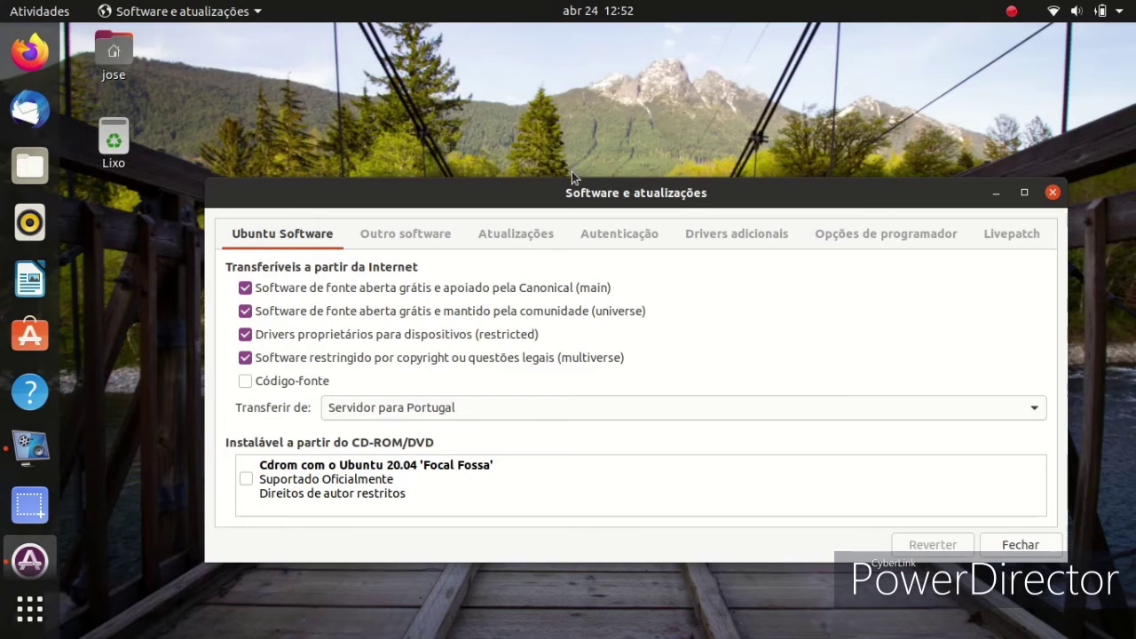
# Review the Outro software, Atualizações, Autenticação, Drivers adicionais, Opções de programador and Livepatch pages of Software e atualizações
pyautogui.moveTo(567, 181); pyautogui.dragTo(503, 96)
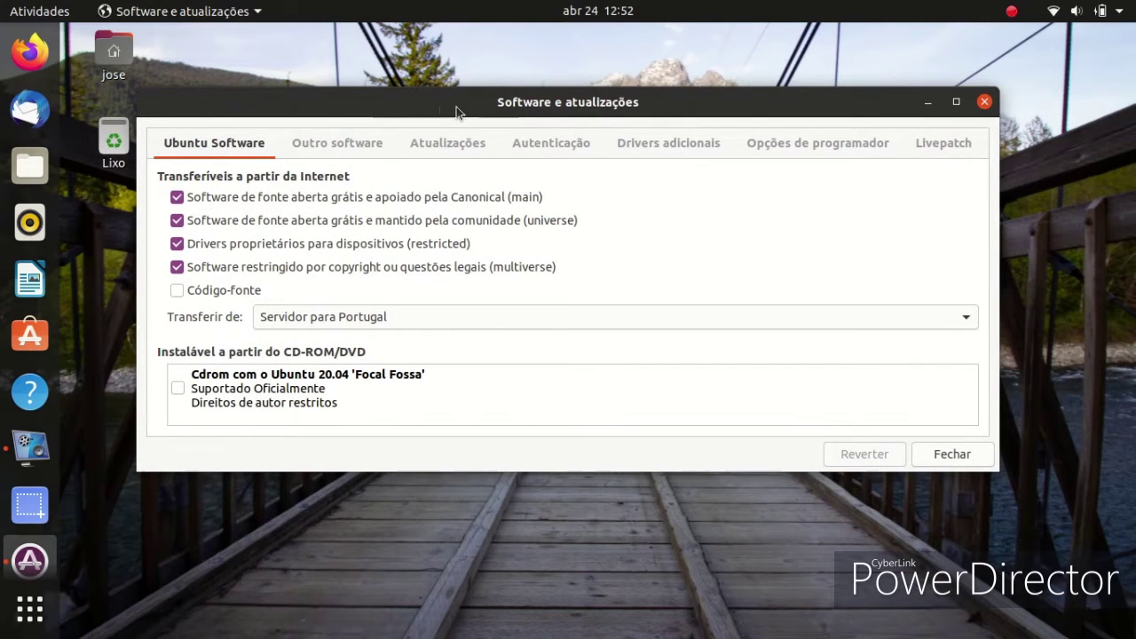
pyautogui.click(336, 145)
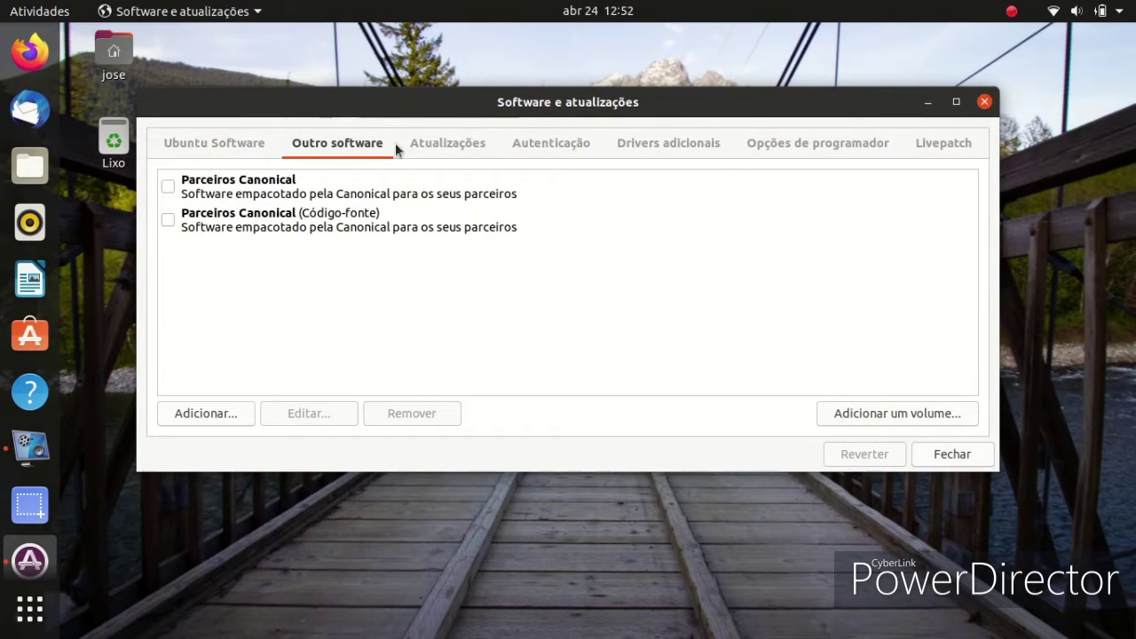
pyautogui.click(433, 143)
pyautogui.click(528, 149)
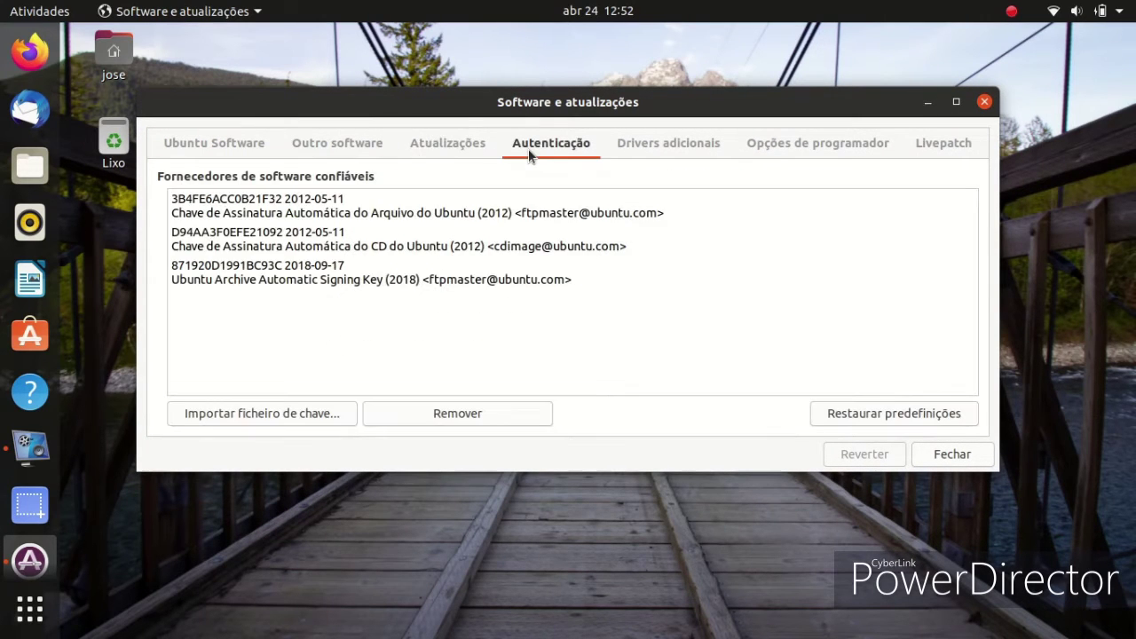
pyautogui.click(644, 146)
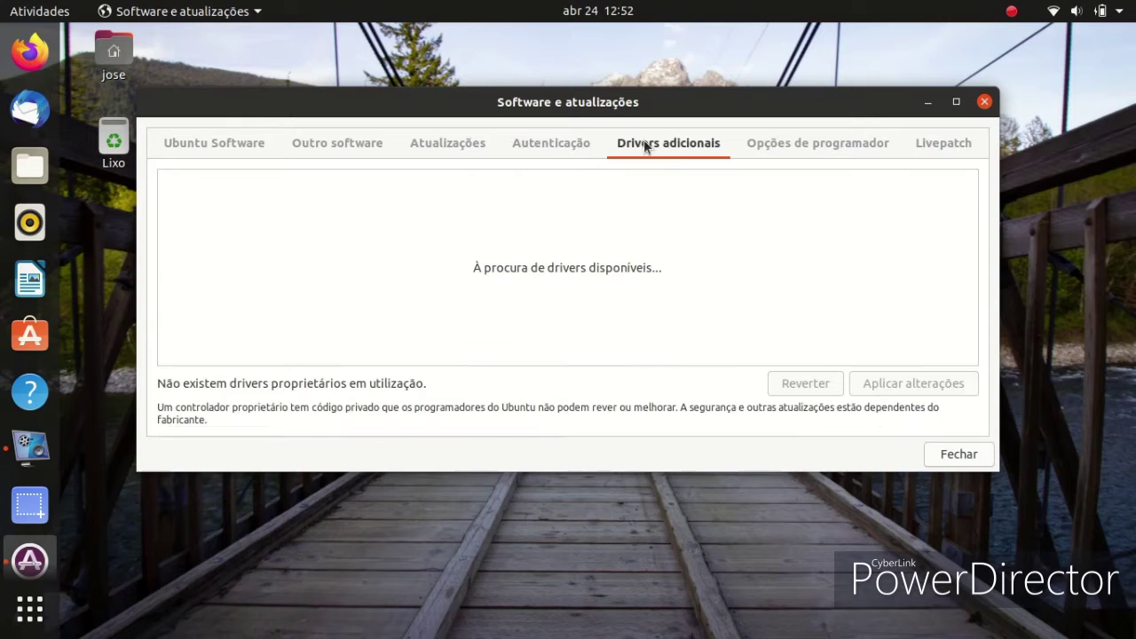
pyautogui.click(821, 146)
pyautogui.click(914, 145)
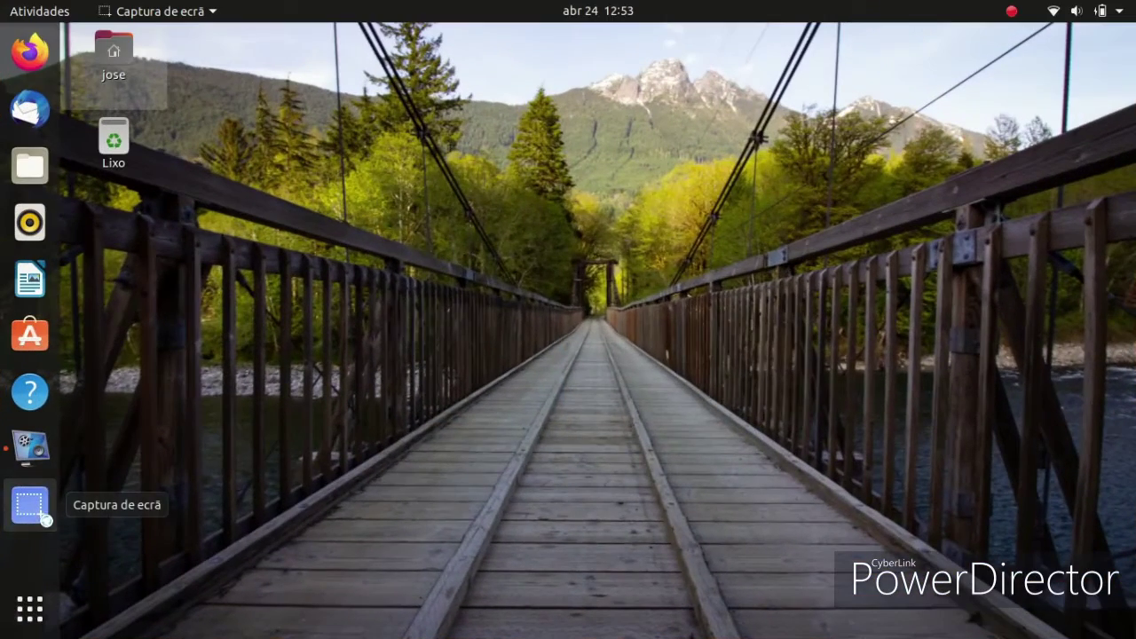
# Try to capture a selected area of the desktop with Captura de ecrã and cancel the tool
pyautogui.click(36, 493)
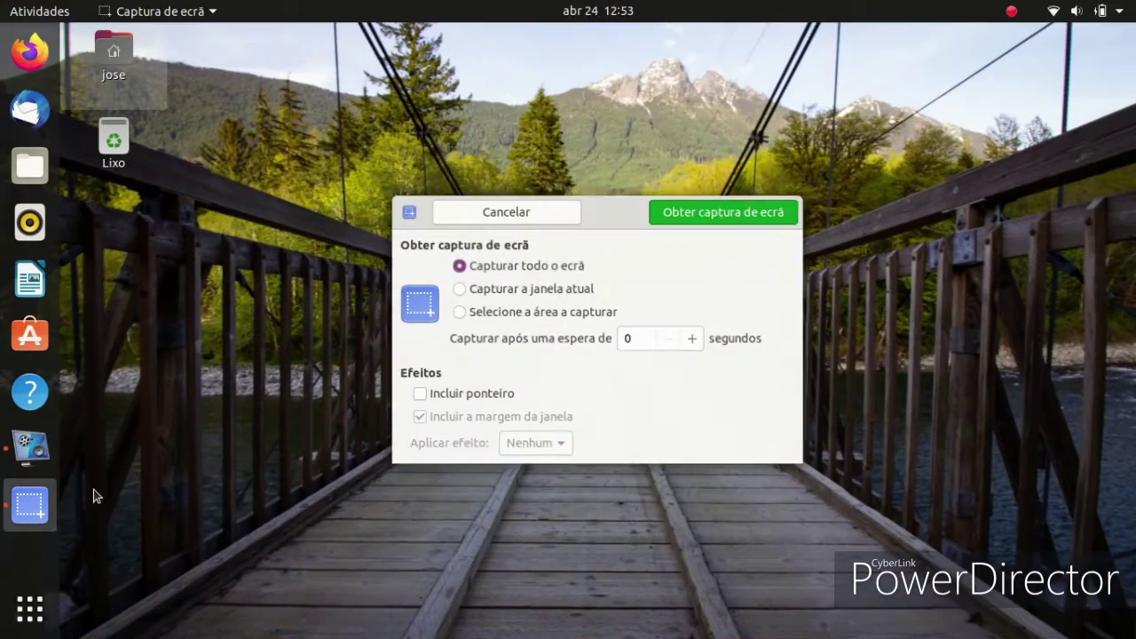
pyautogui.click(488, 314)
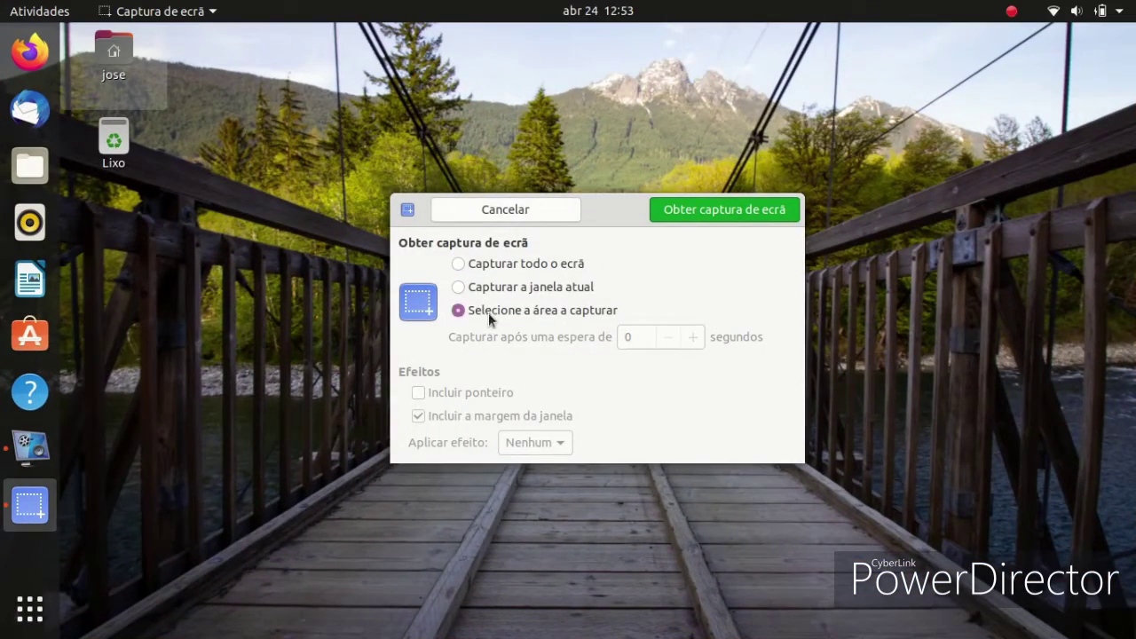
pyautogui.click(703, 209)
pyautogui.moveTo(252, 495); pyautogui.dragTo(600, 213)
pyautogui.press('Escape')
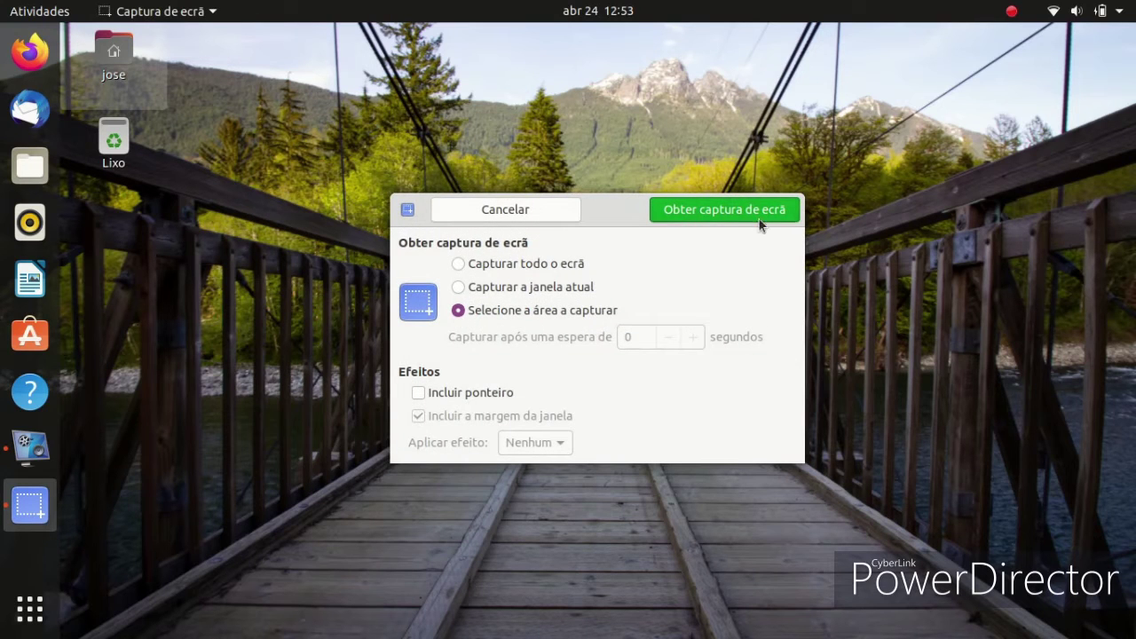
pyautogui.click(505, 211)
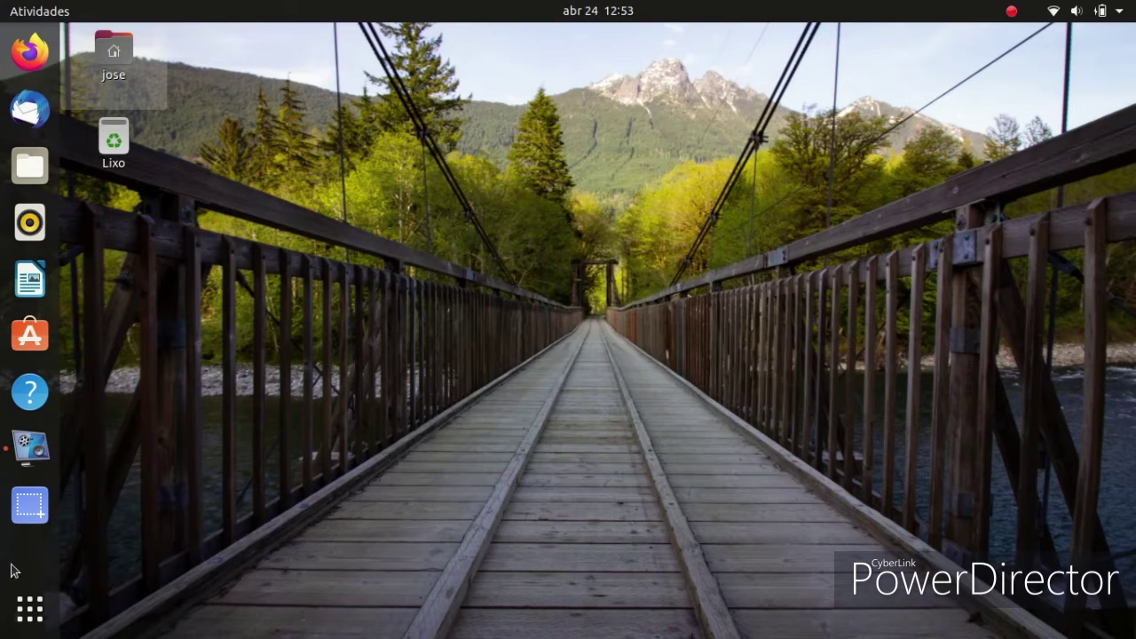
# Launch the Solitário Aisleriot card game from the full application list
pyautogui.click(29, 609)
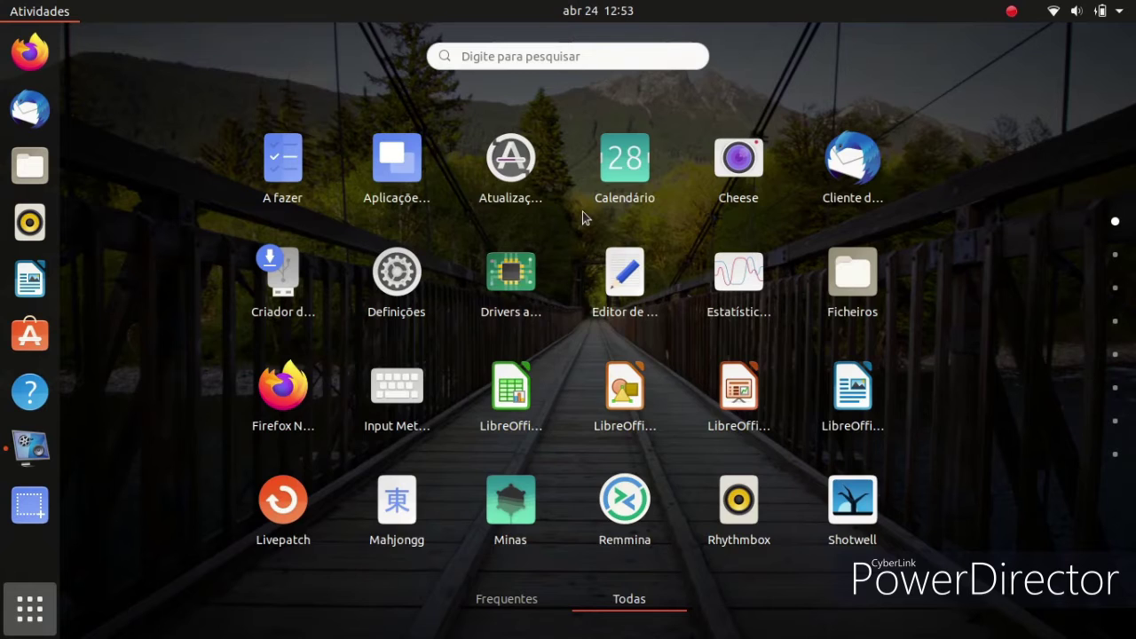
pyautogui.scroll(-1, 583, 216)
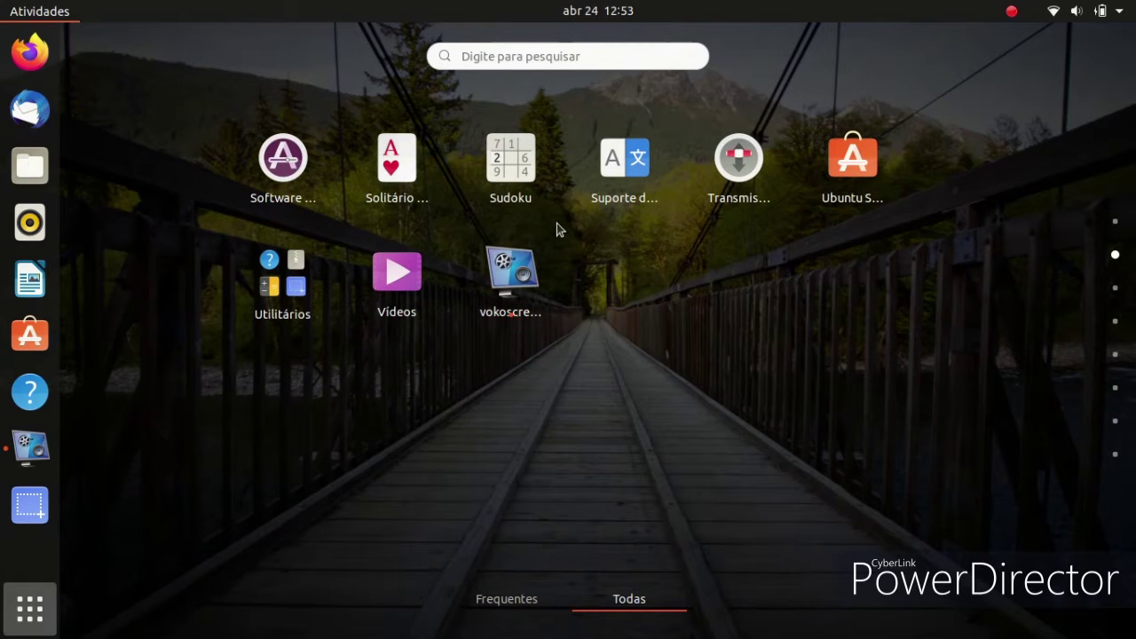
pyautogui.click(402, 155)
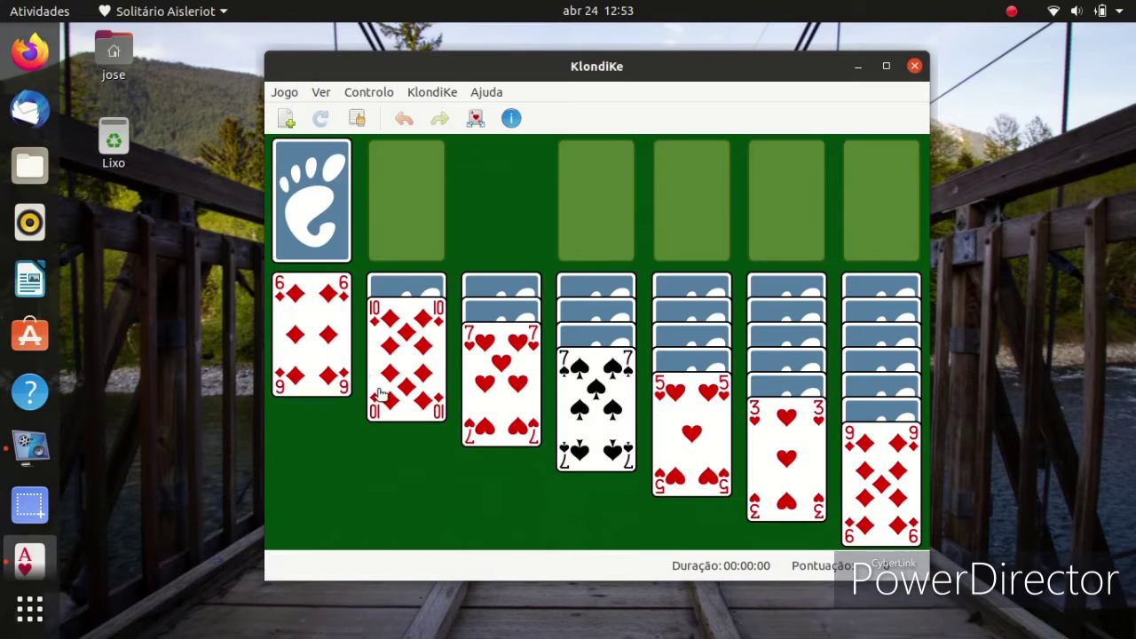
# Try a few card moves in the KlondiKe game and close it
pyautogui.moveTo(674, 417); pyautogui.dragTo(591, 164)
pyautogui.moveTo(310, 330); pyautogui.dragTo(337, 371)
pyautogui.moveTo(620, 399); pyautogui.dragTo(523, 401)
pyautogui.moveTo(595, 399); pyautogui.dragTo(820, 461)
pyautogui.click(914, 66)
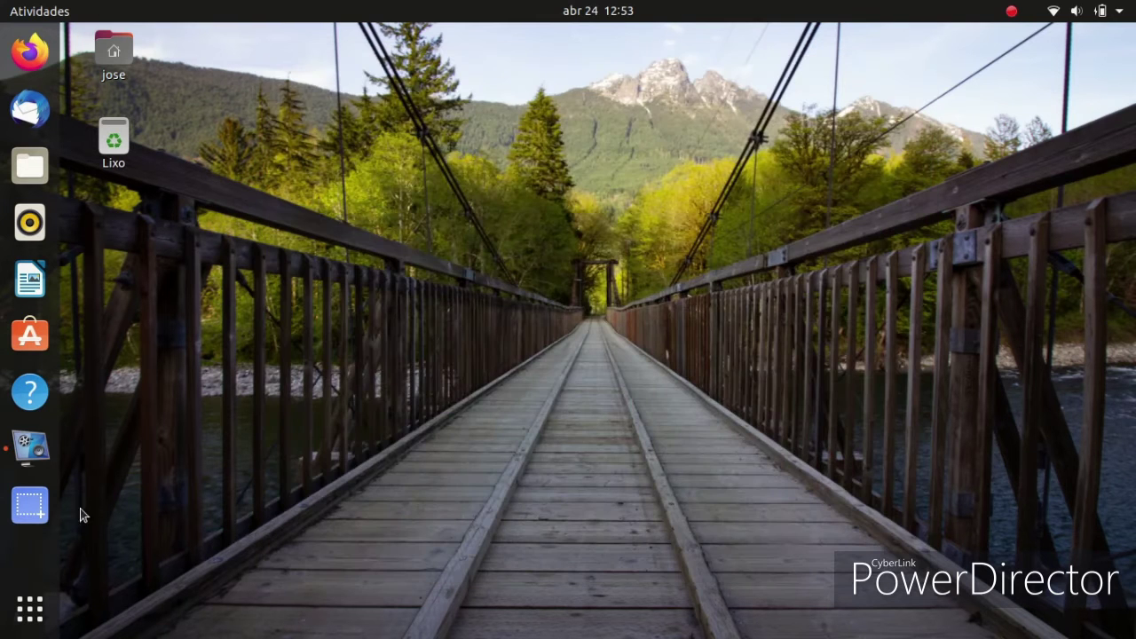
# Launch LibreOffice Impress from the full application list
pyautogui.click(29, 608)
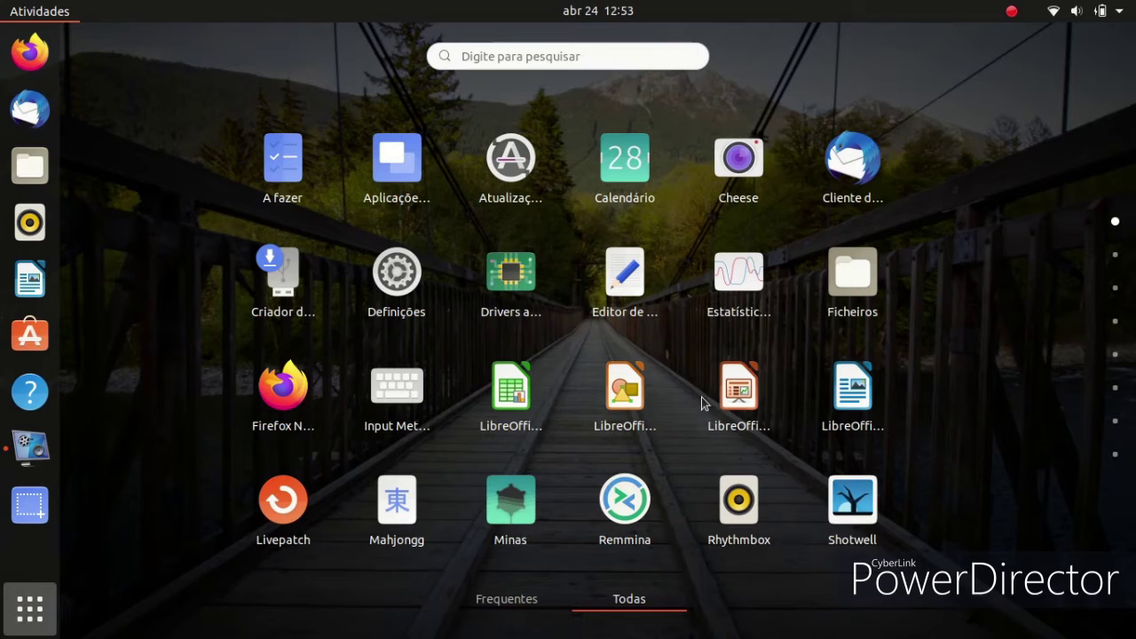
pyautogui.click(730, 392)
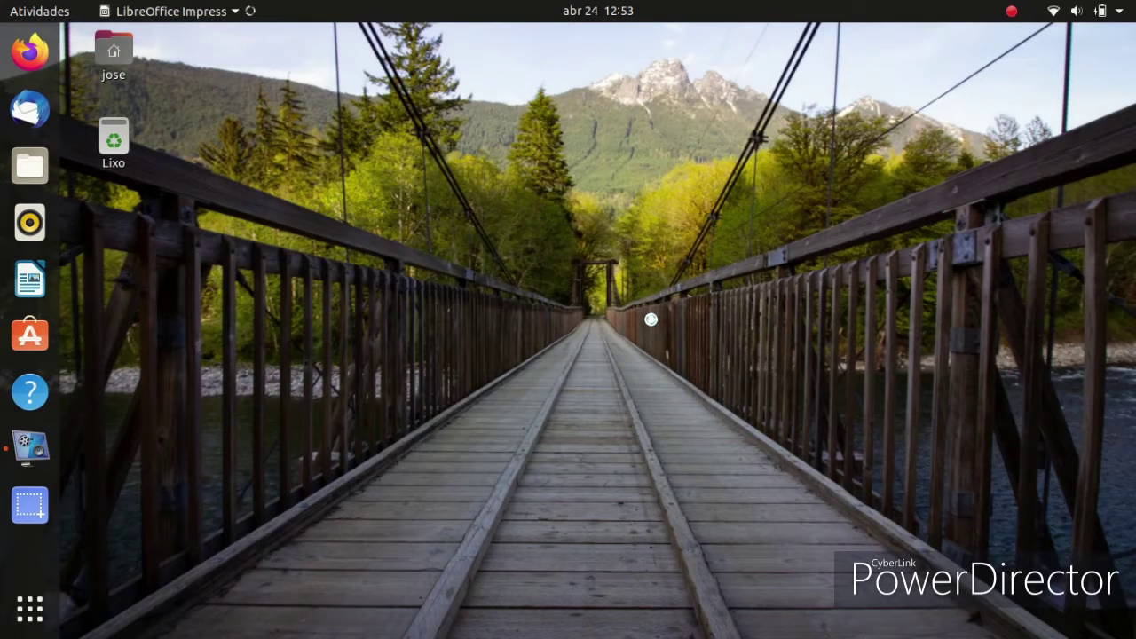